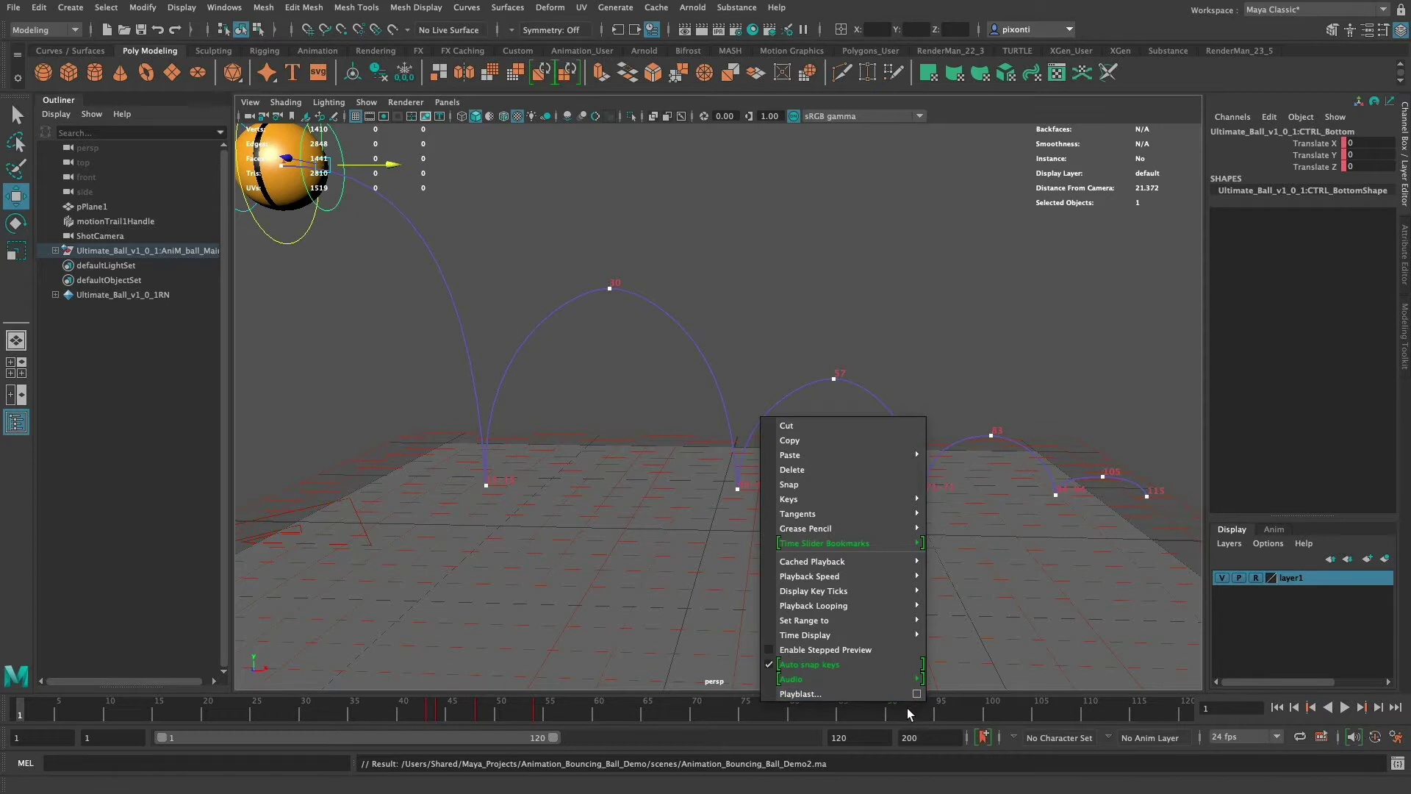
Dismiss the timeline menu and set the render image size preset to HD_1080 (1920x1080)
{"action": "left_click", "coordinate": [834, 11]}
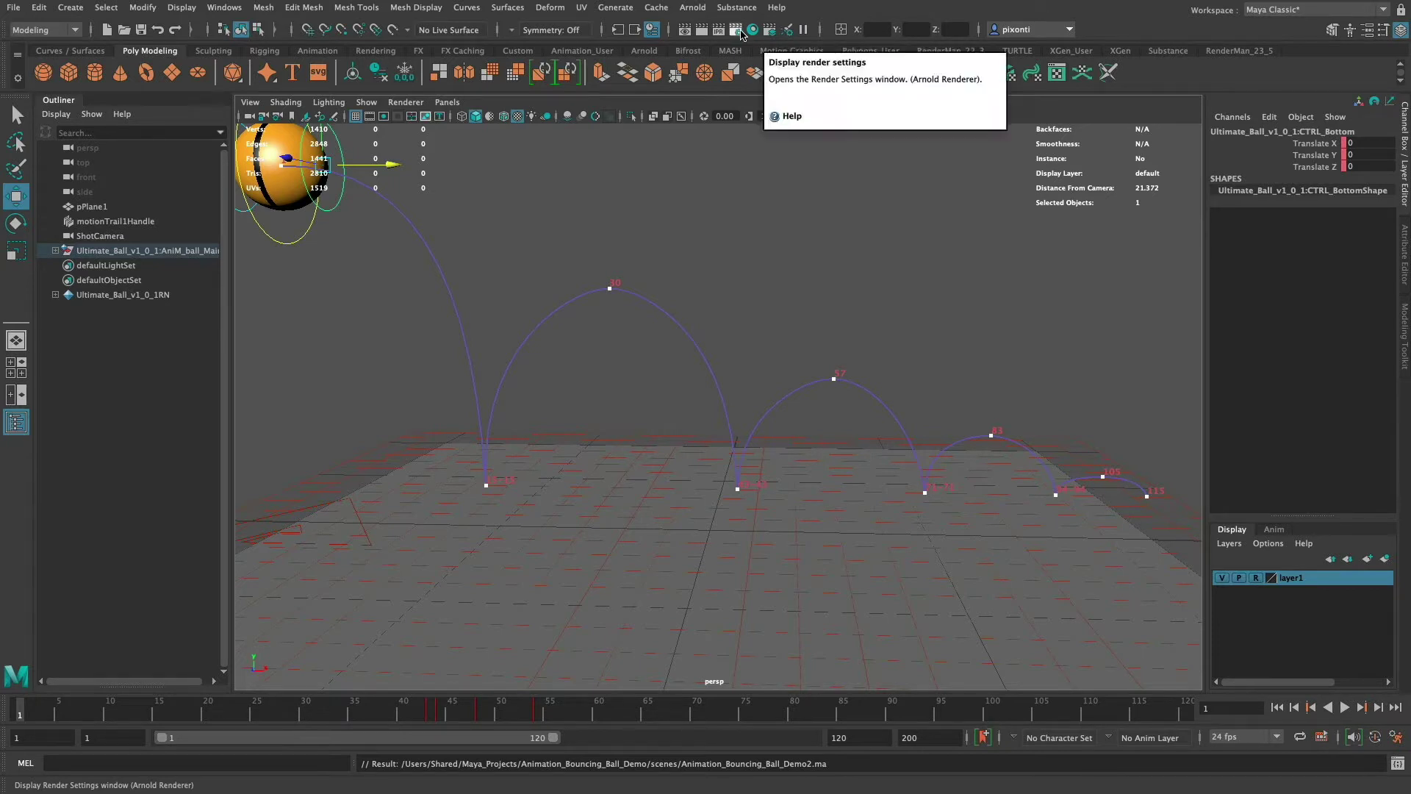
{"action": "left_click", "coordinate": [227, 8]}
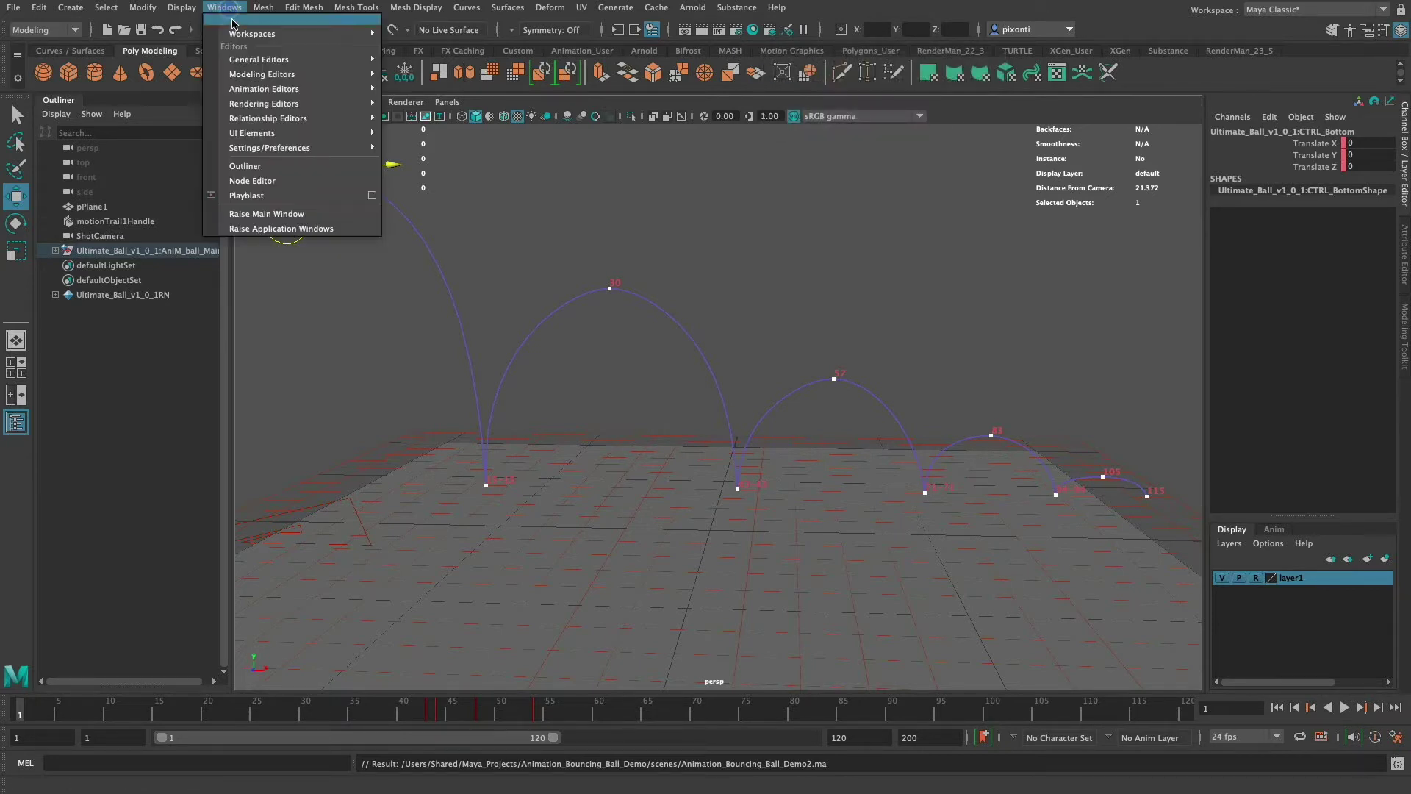
{"action": "mouse_move", "coordinate": [365, 106]}
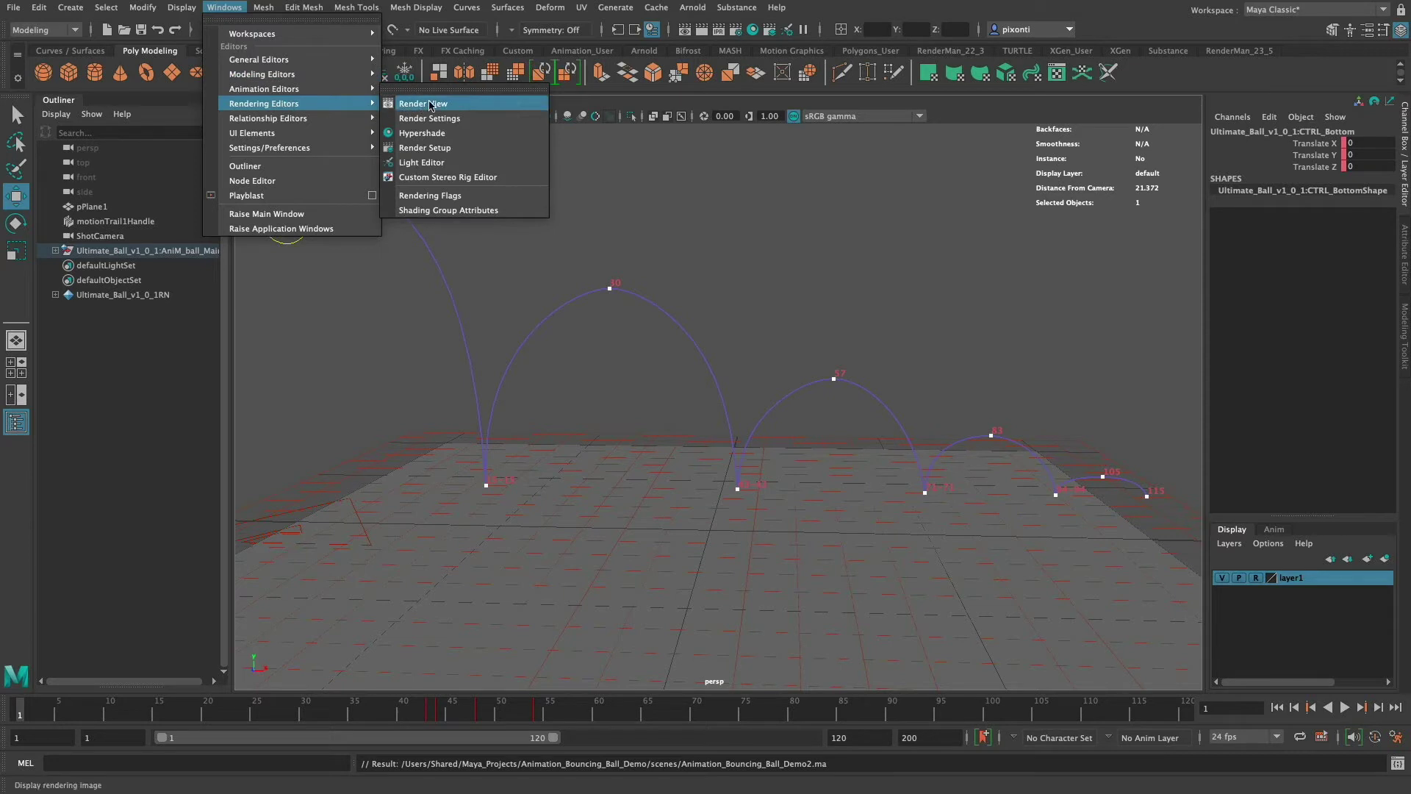
{"action": "left_click", "coordinate": [452, 120]}
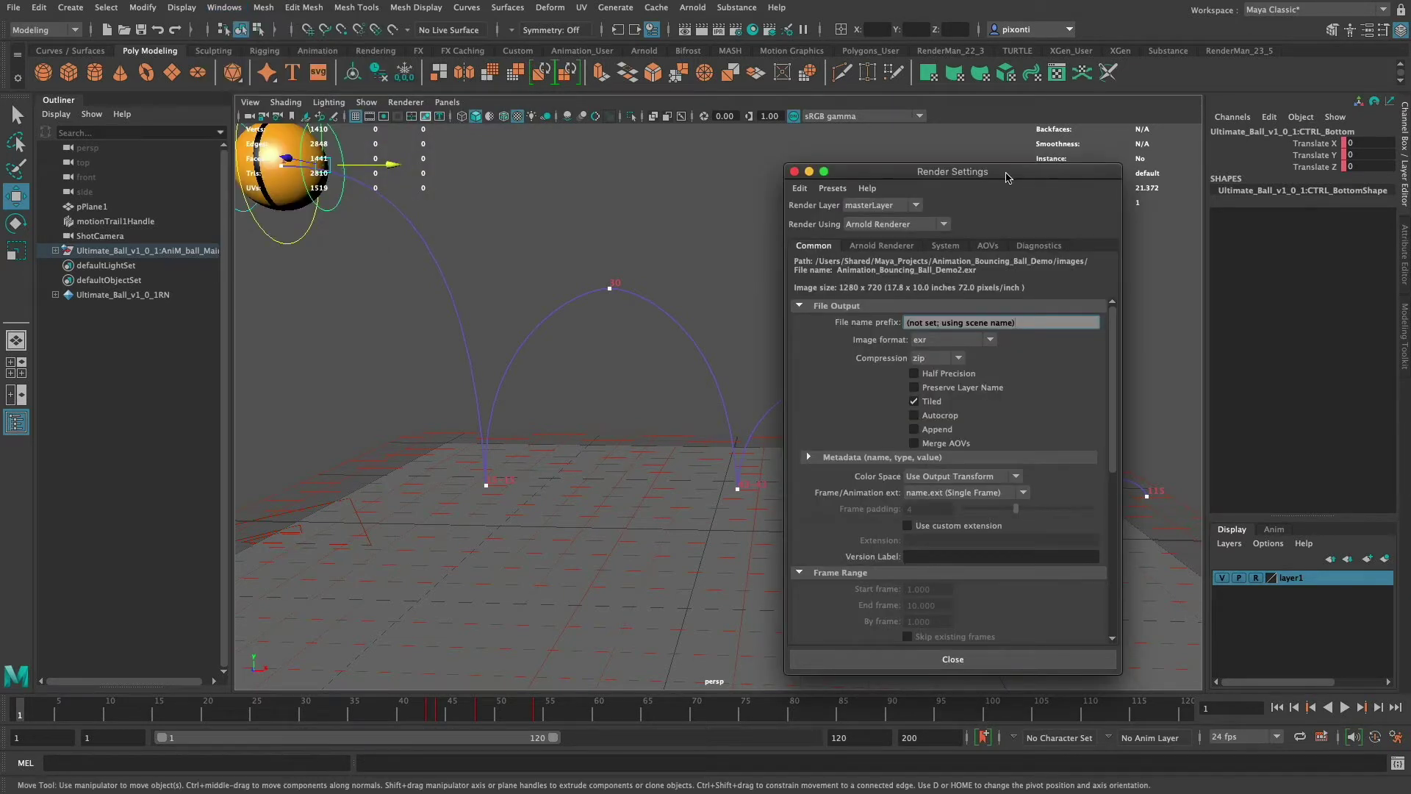
{"action": "left_click_drag", "start_coordinate": [1009, 172], "coordinate": [866, 145]}
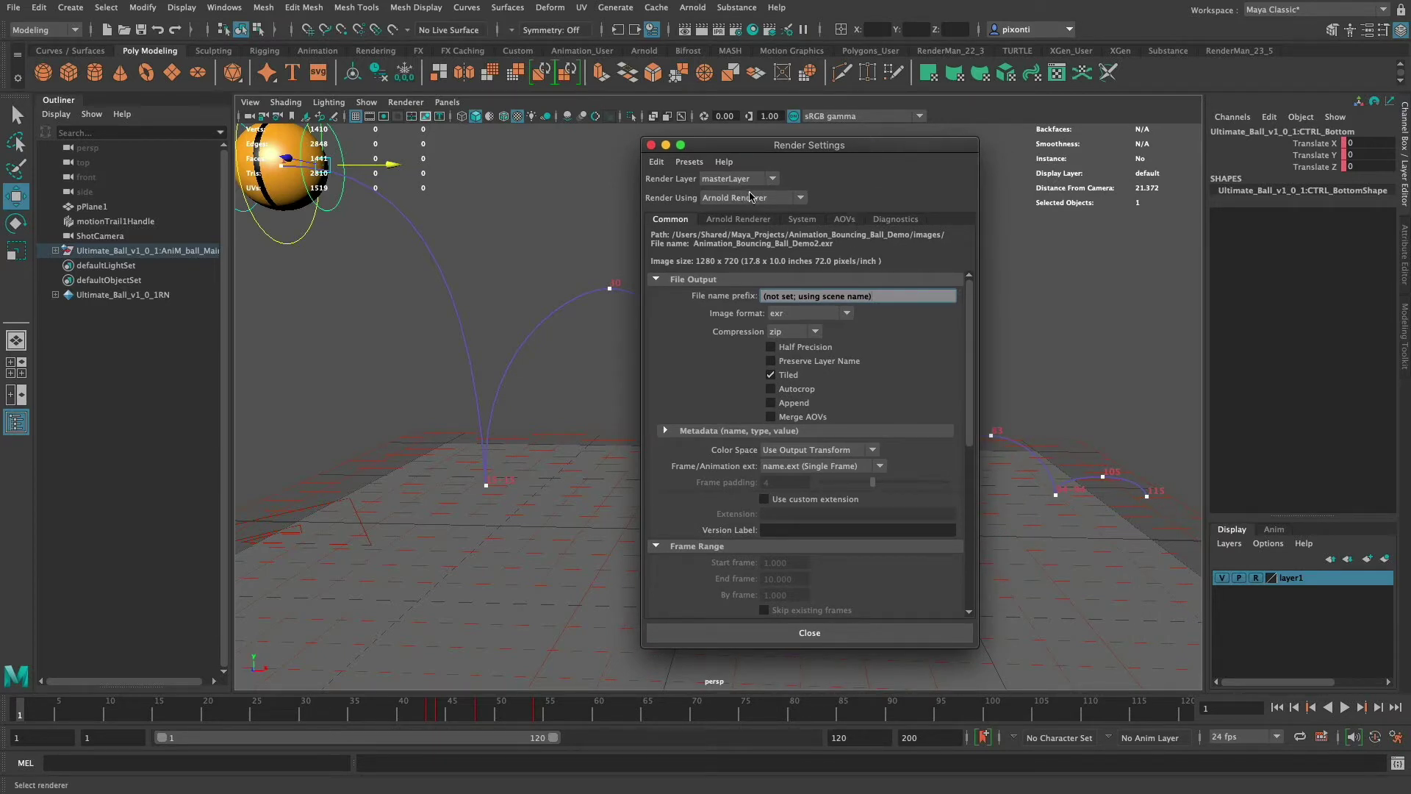
{"action": "left_click_drag", "start_coordinate": [970, 323], "coordinate": [968, 479]}
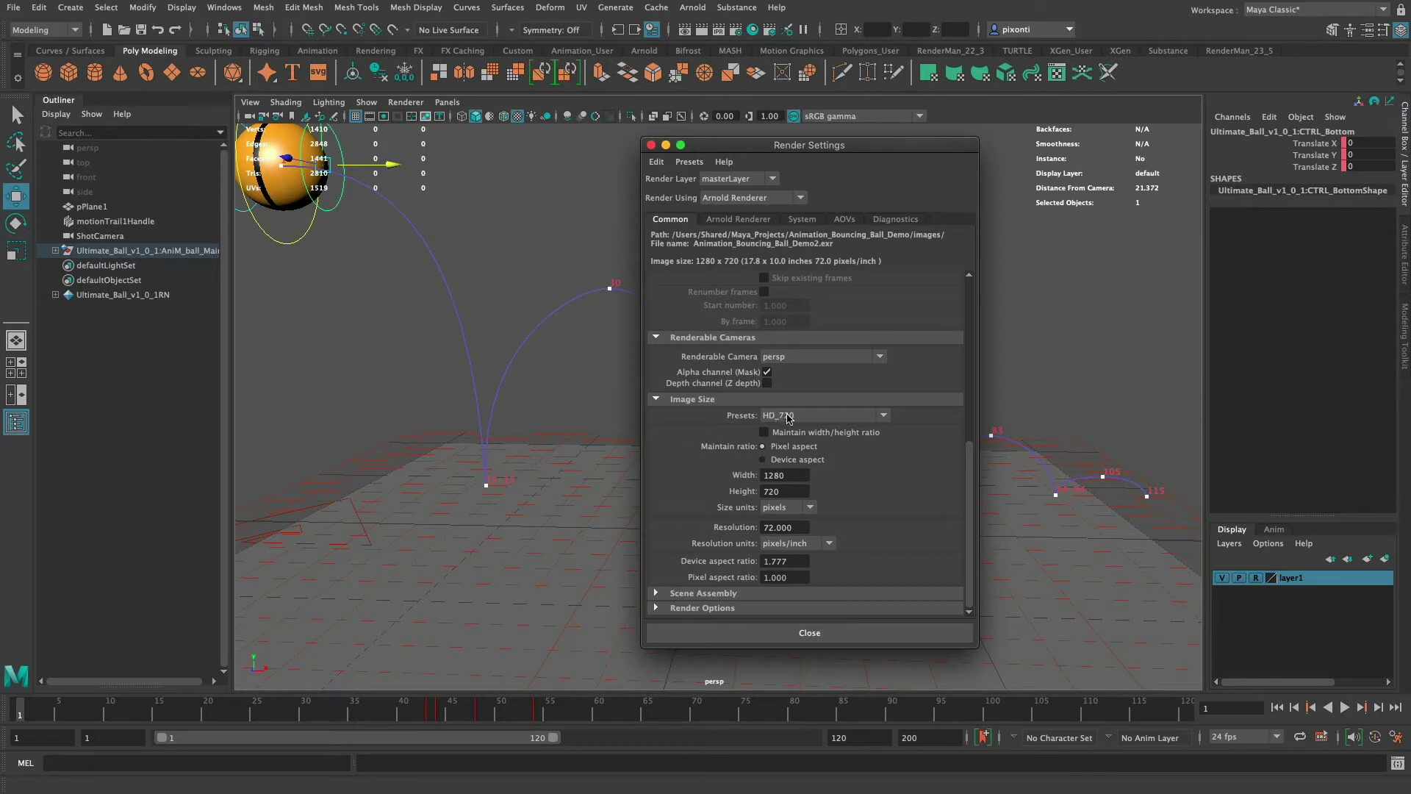
{"action": "left_click", "coordinate": [806, 416]}
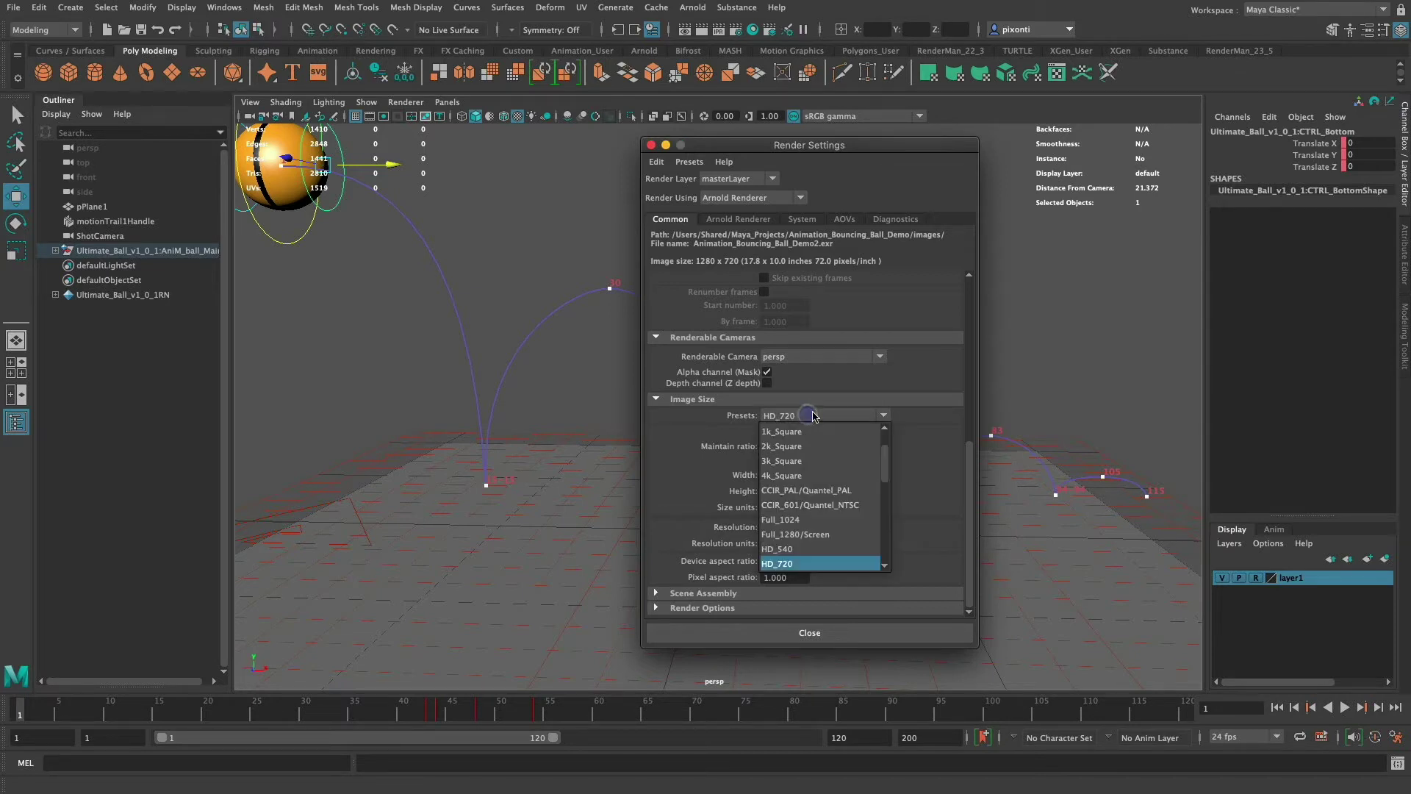
{"action": "scroll", "coordinate": [886, 473], "scroll_direction": "down", "scroll_amount": 1}
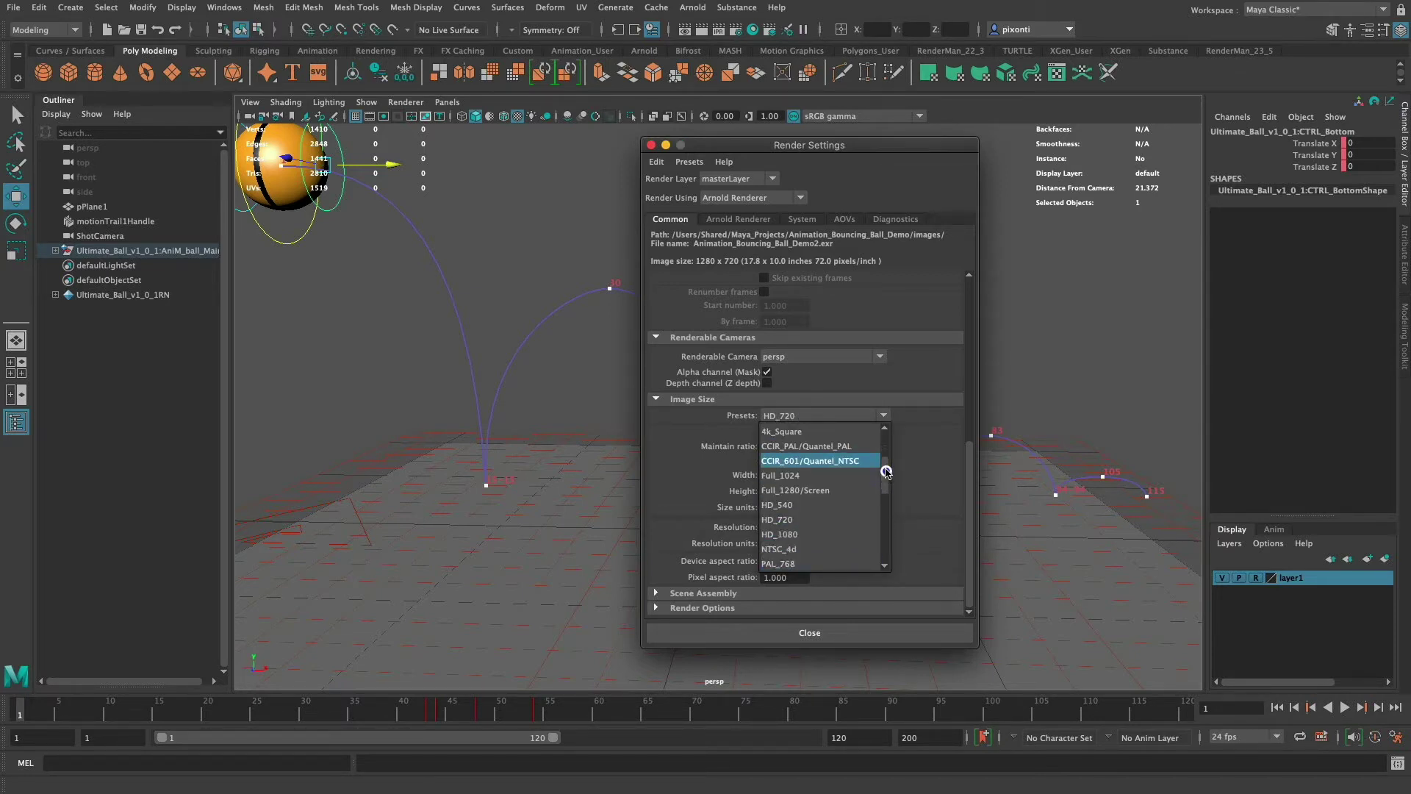
{"action": "left_click", "coordinate": [800, 535]}
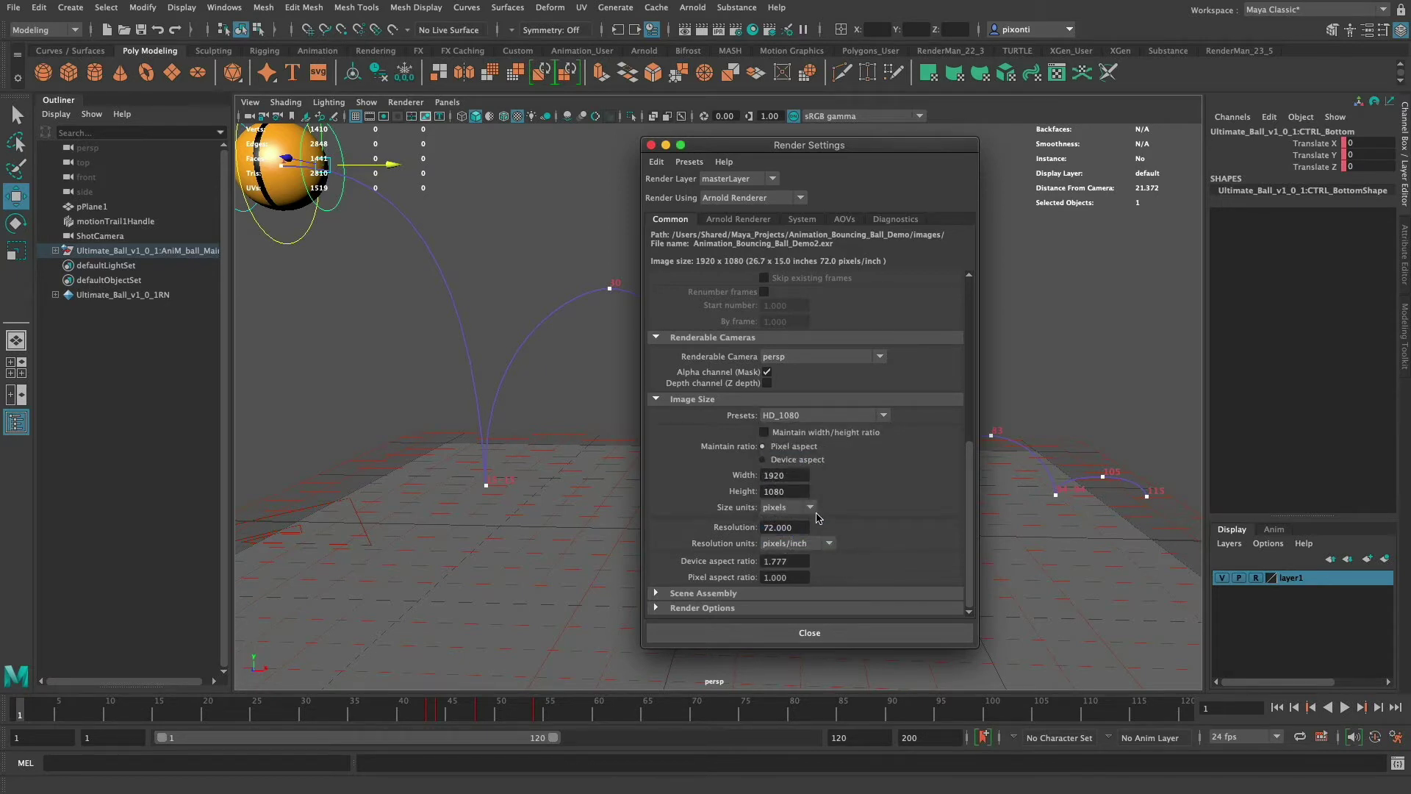
{"action": "left_click", "coordinate": [844, 632]}
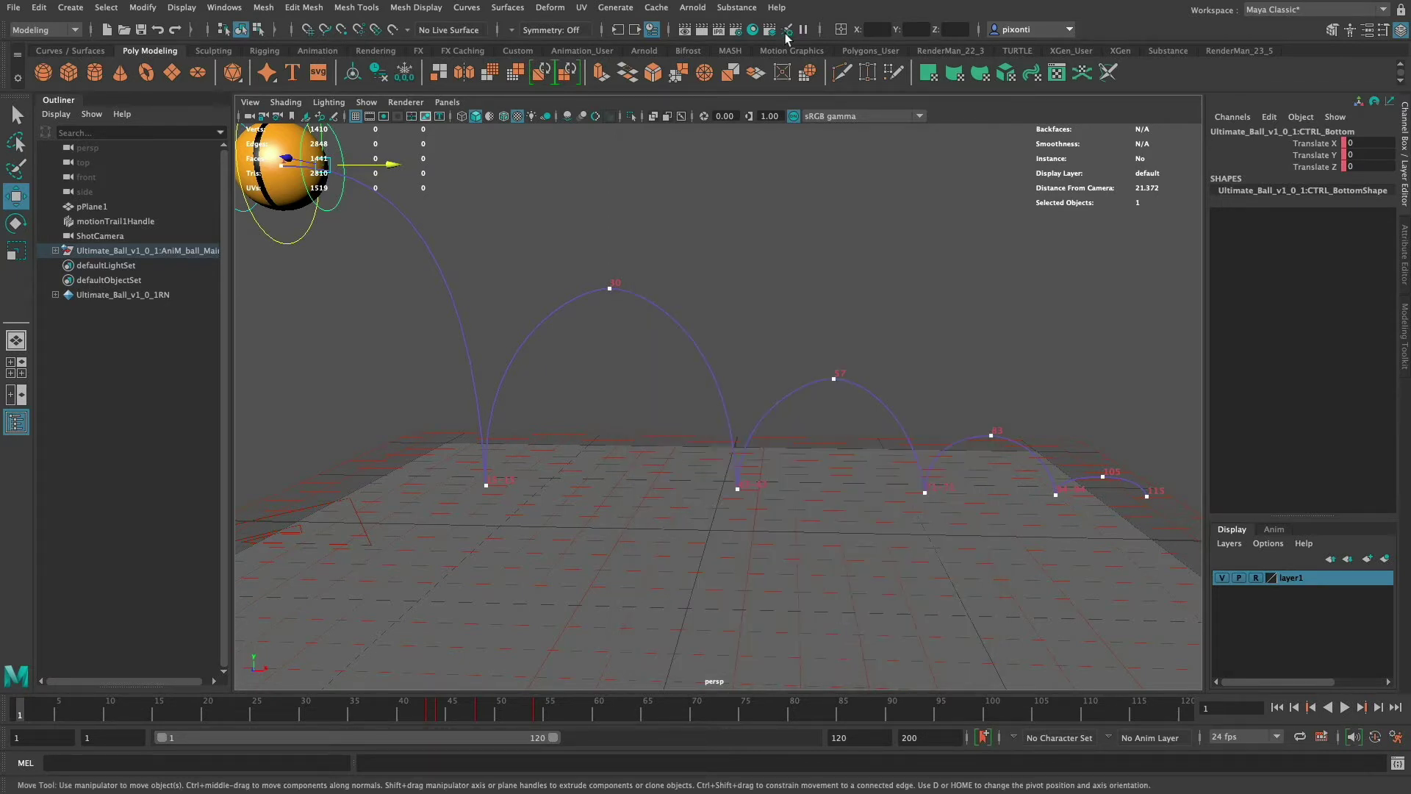
Return the Render Settings image size preset to HD_720 (1280x720)
{"action": "left_click", "coordinate": [738, 30]}
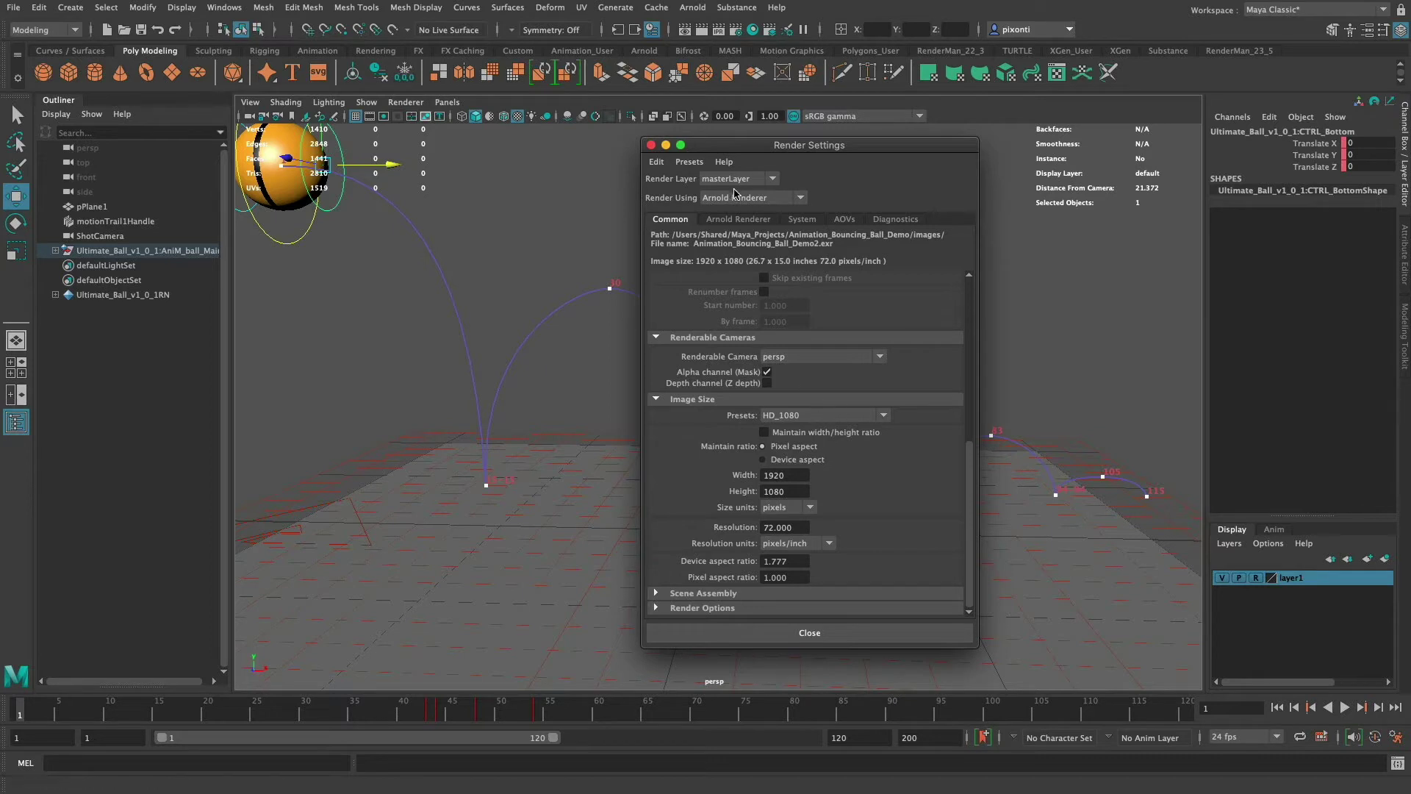
{"action": "left_click", "coordinate": [826, 417]}
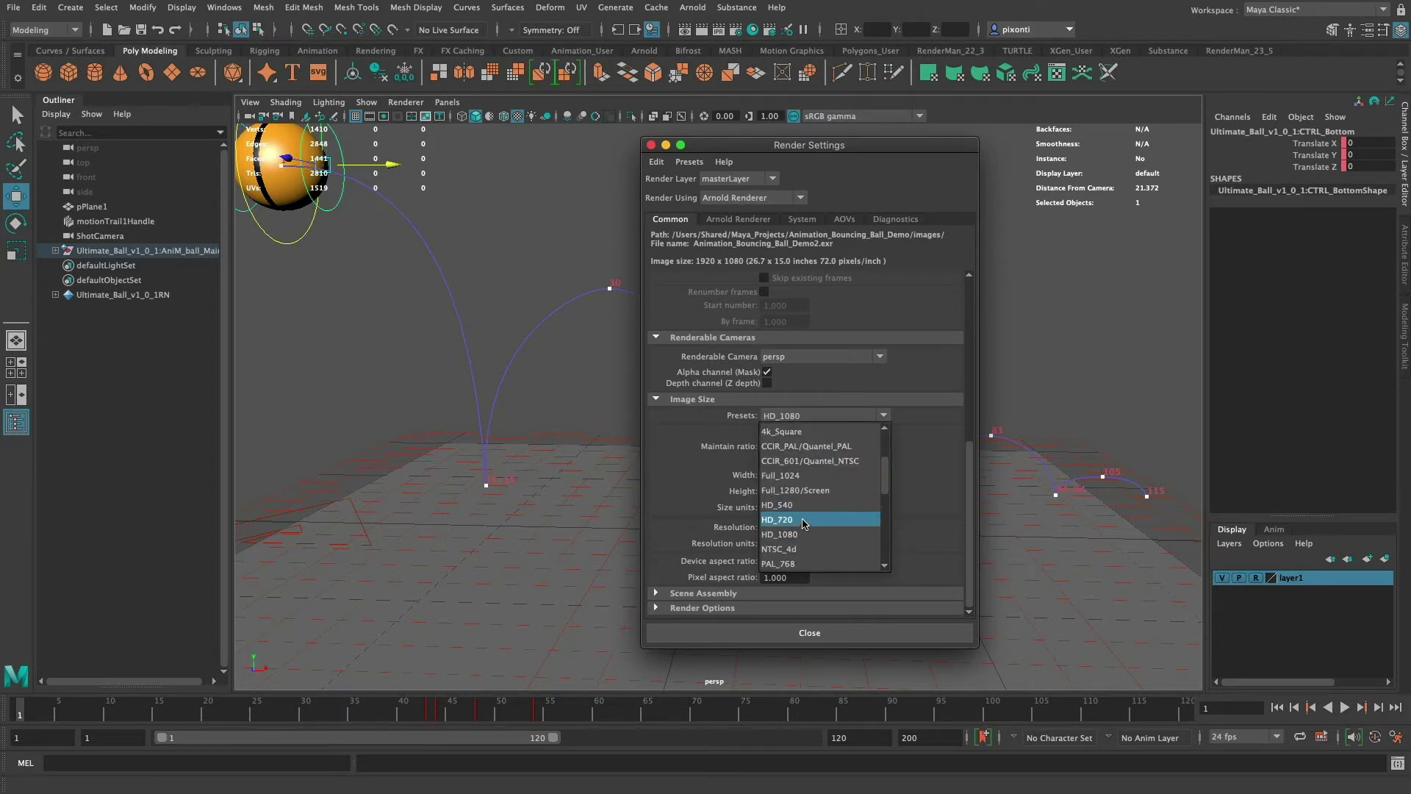
{"action": "left_click", "coordinate": [810, 523]}
{"action": "left_click", "coordinate": [909, 634]}
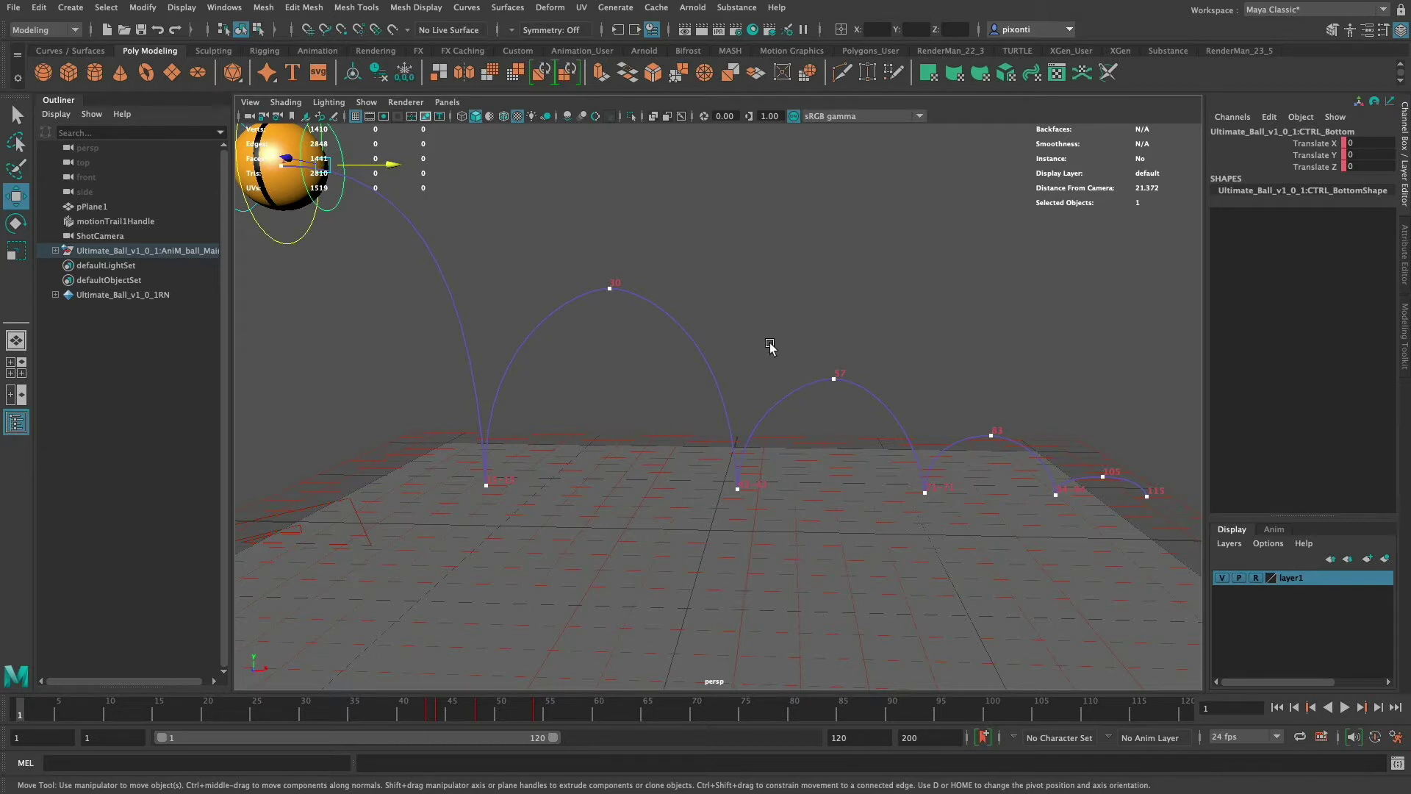
Look through ShotCamera in the viewport with the resolution gate framing 1280x720
{"action": "left_click", "coordinate": [446, 103]}
{"action": "mouse_move", "coordinate": [468, 118]}
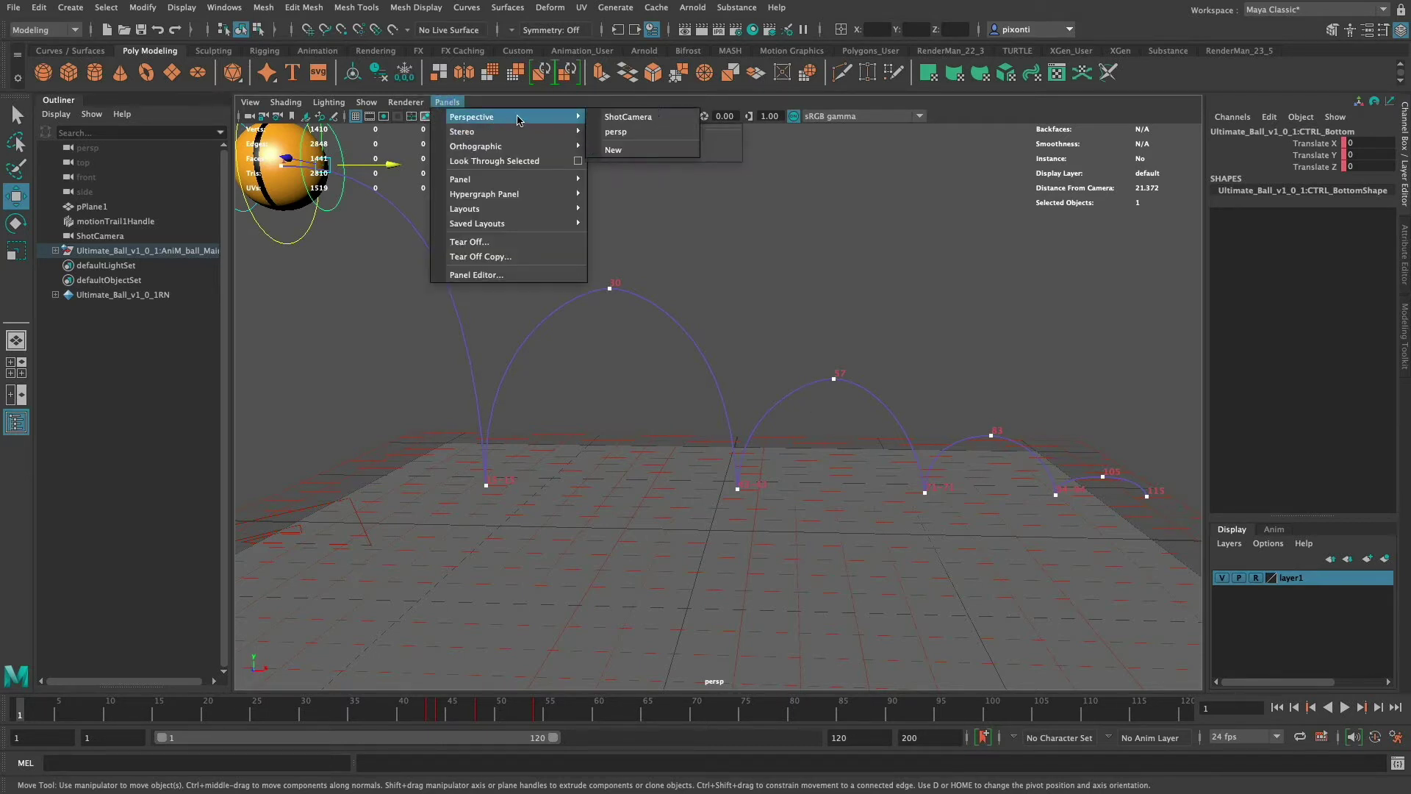
{"action": "left_click", "coordinate": [663, 117]}
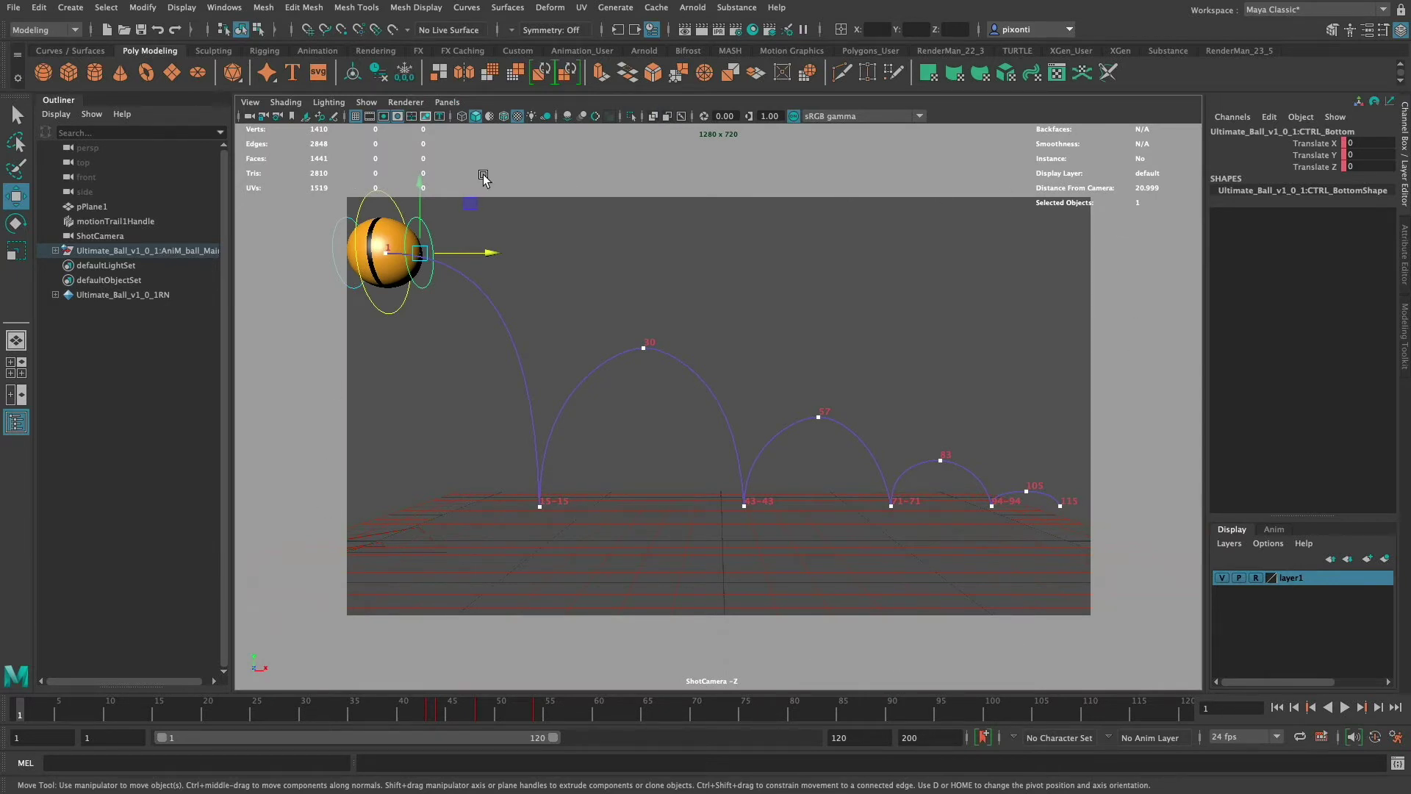
{"action": "left_click", "coordinate": [386, 117]}
{"action": "left_click", "coordinate": [387, 117]}
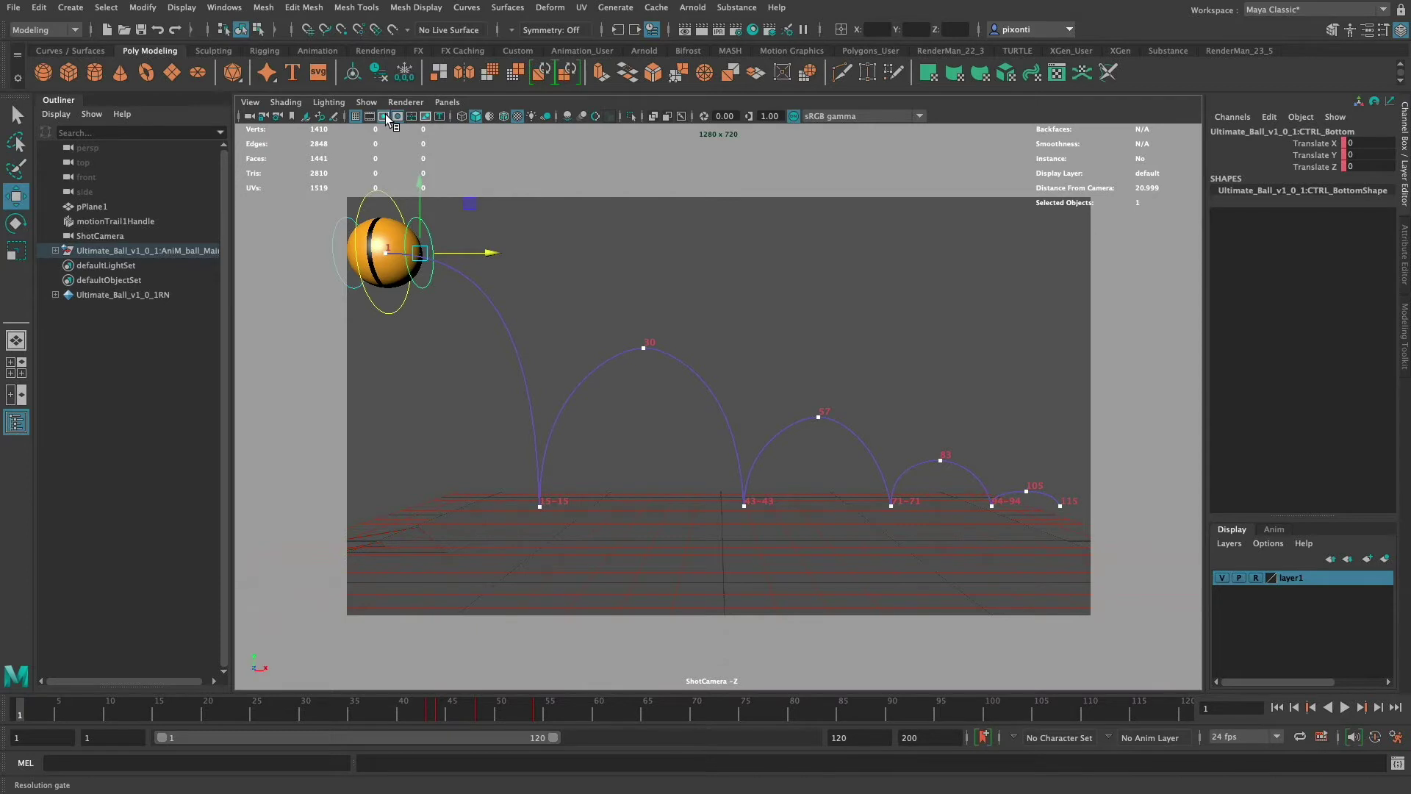
{"action": "left_click", "coordinate": [371, 117]}
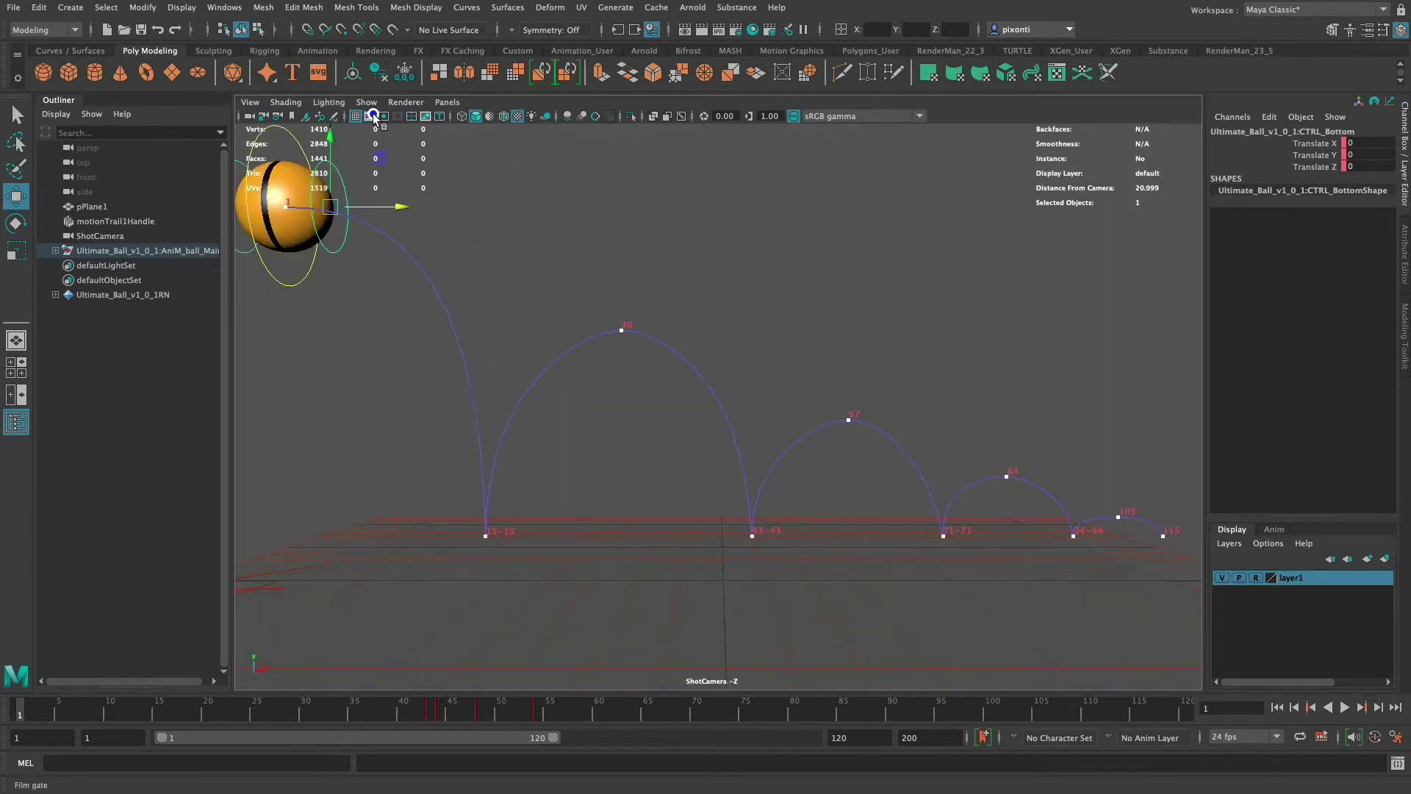
{"action": "left_click", "coordinate": [383, 117]}
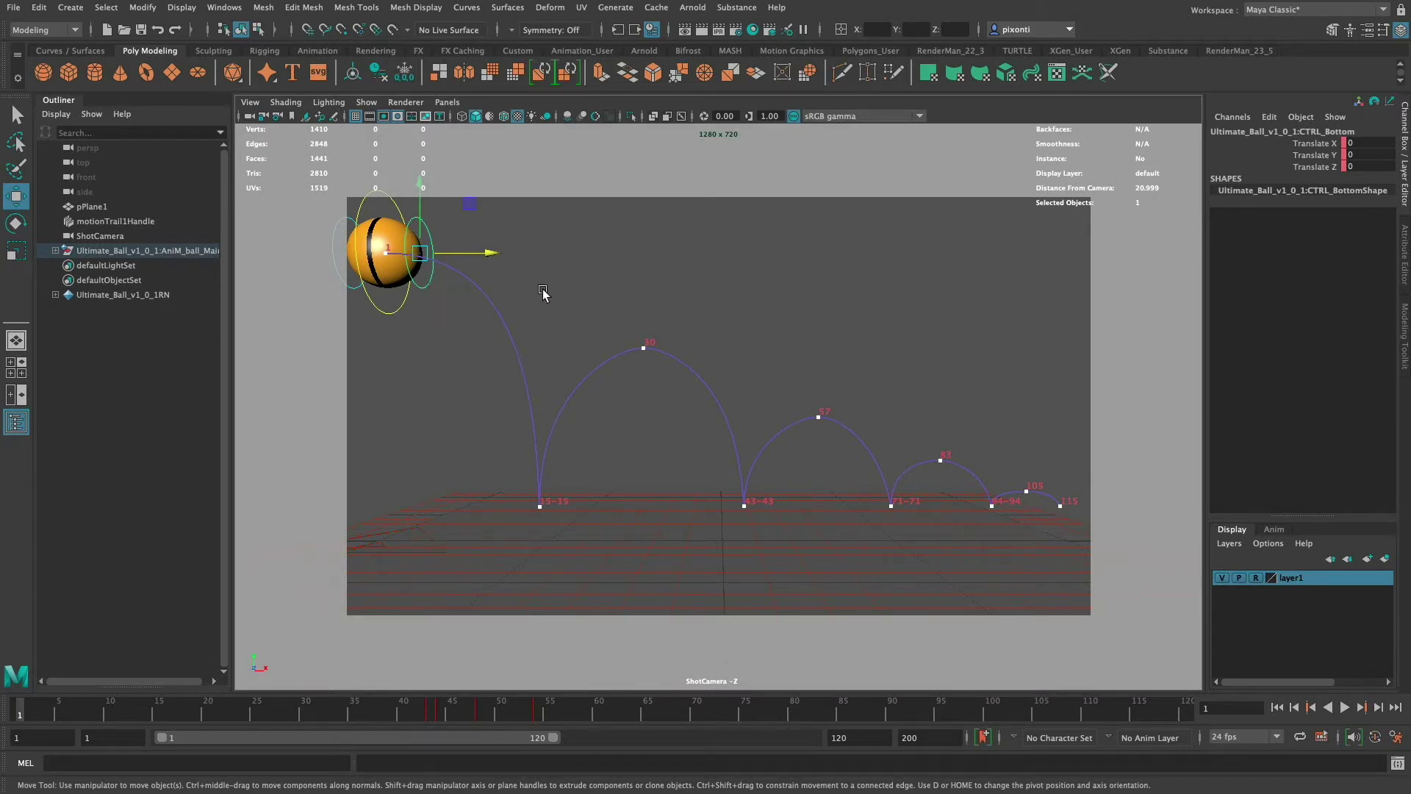
{"action": "left_click", "coordinate": [514, 345]}
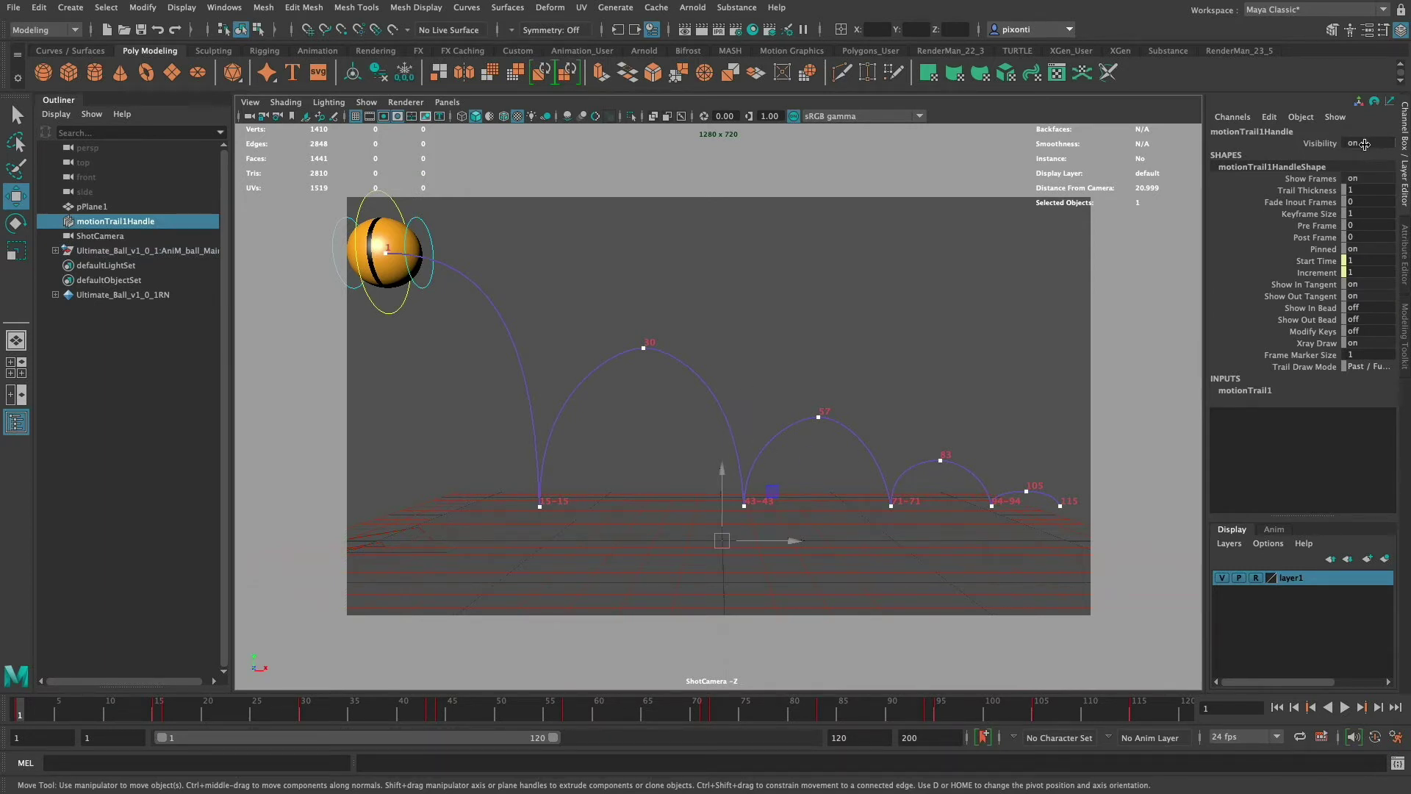
{"action": "left_click", "coordinate": [425, 233]}
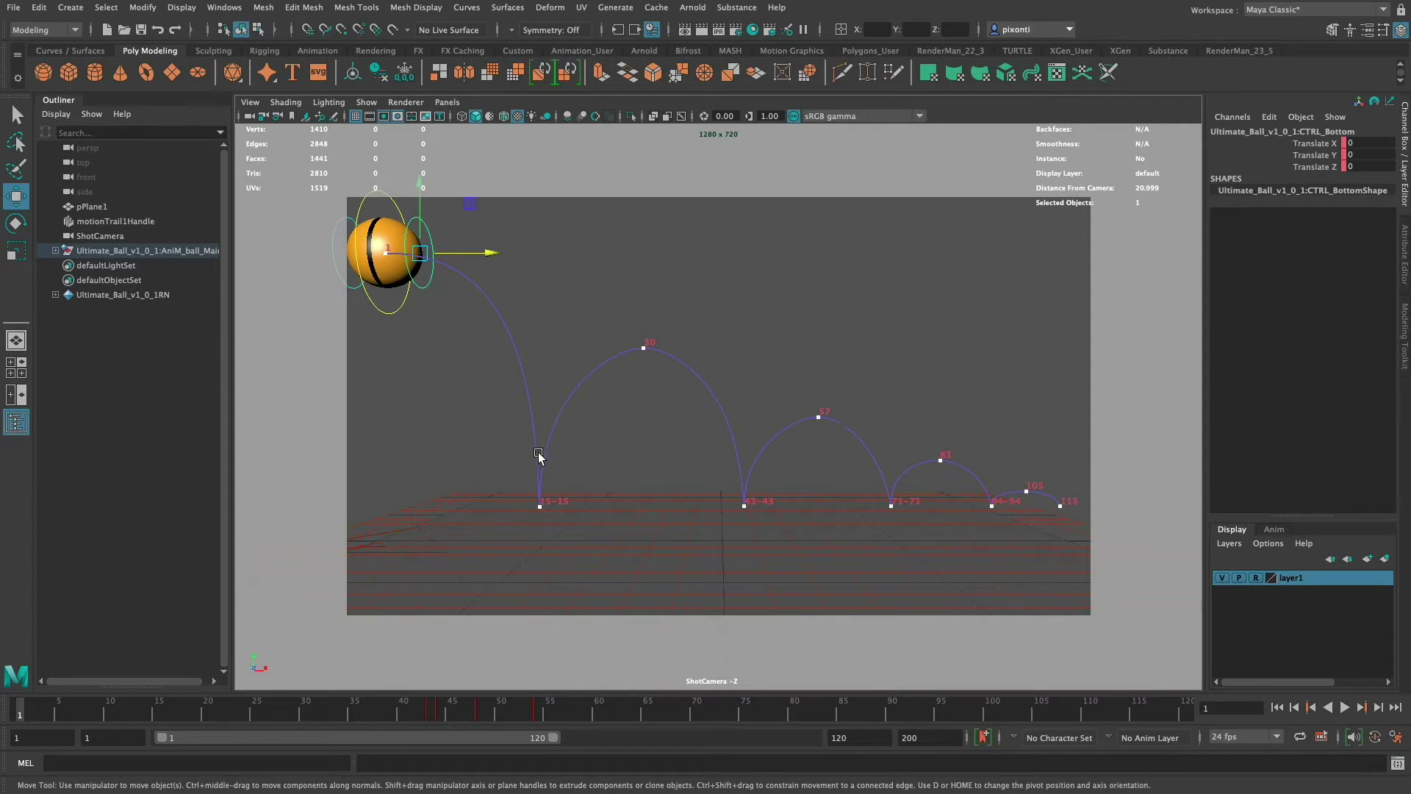
In Playblast Options, keep Show ornaments on and enable Render offscreen
{"action": "right_click", "coordinate": [737, 707]}
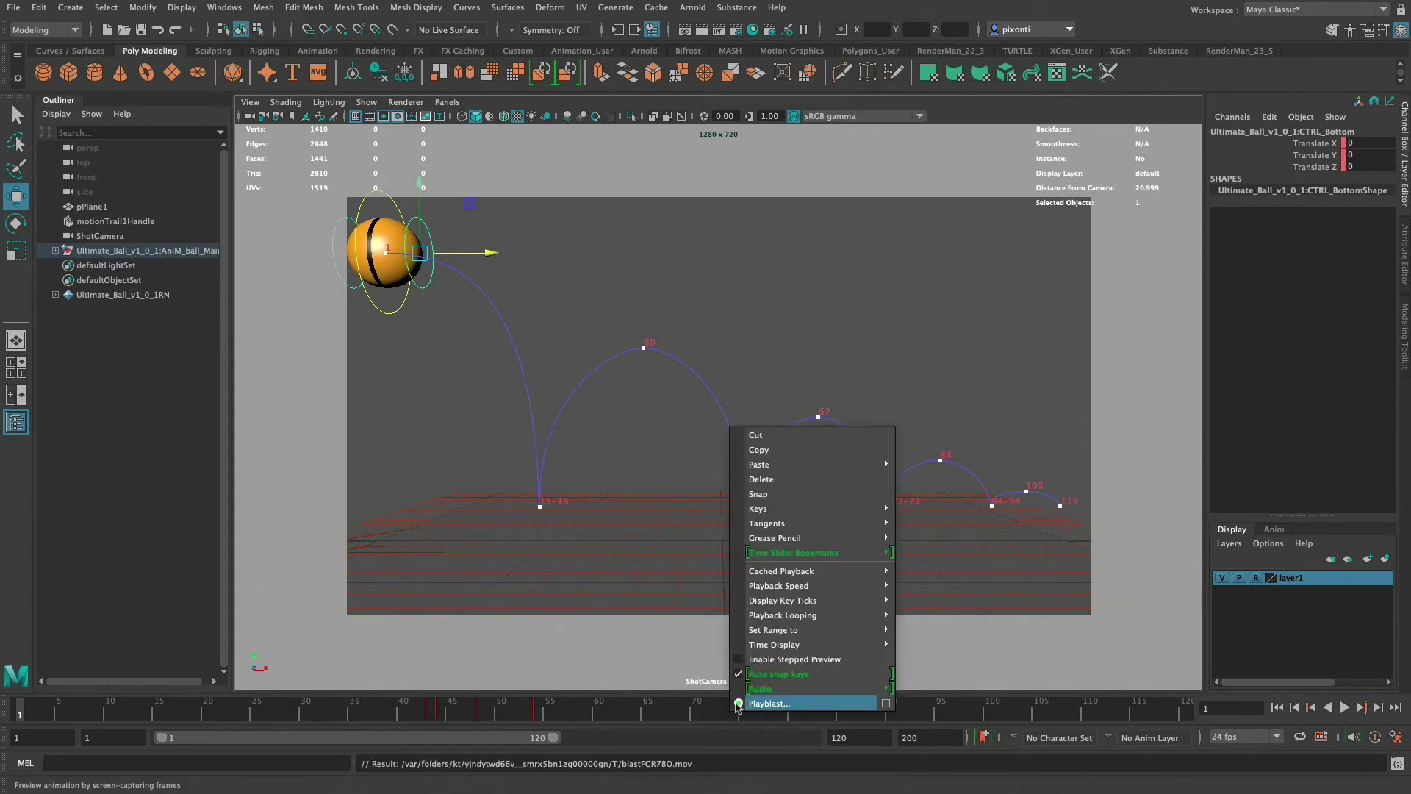
{"action": "left_click", "coordinate": [889, 704]}
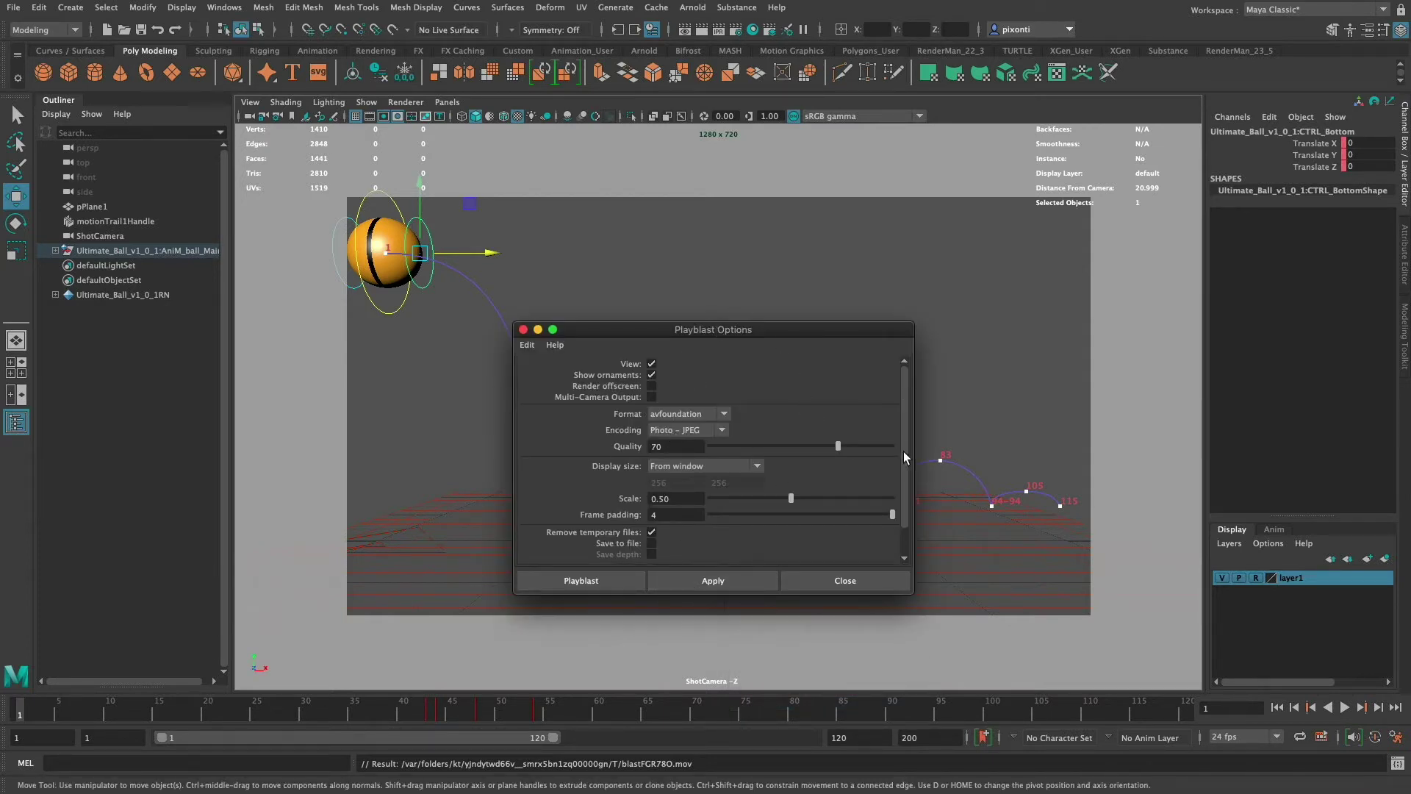
{"action": "mouse_move", "coordinate": [905, 449]}
{"action": "left_mouse_down"}
{"action": "mouse_move", "coordinate": [909, 478]}
{"action": "mouse_move", "coordinate": [909, 435]}
{"action": "left_mouse_up"}
{"action": "left_click", "coordinate": [652, 376]}
{"action": "left_click", "coordinate": [650, 376]}
{"action": "left_click", "coordinate": [651, 386]}
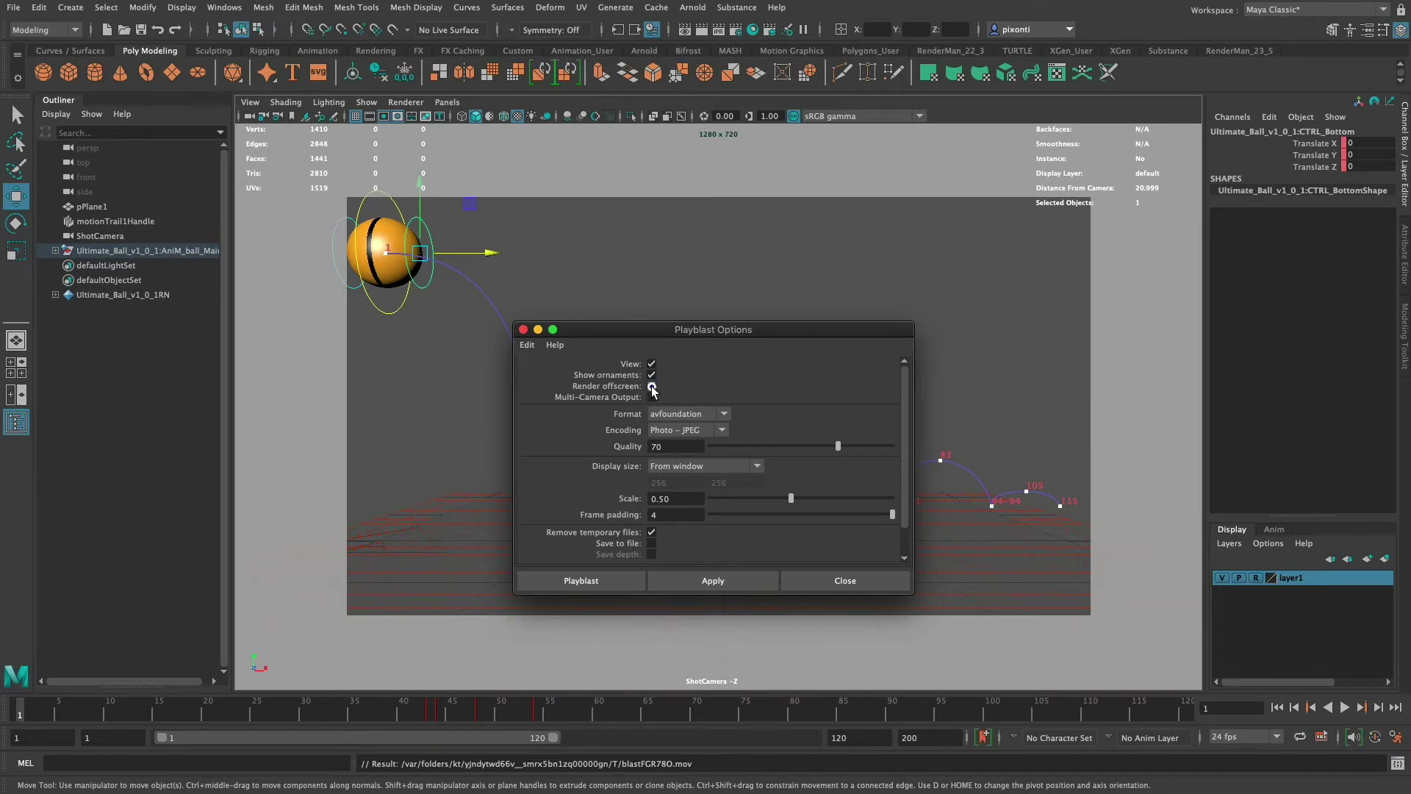
Set the playblast format to avfoundation with H.264 encoding
{"action": "left_click", "coordinate": [687, 413]}
{"action": "left_click", "coordinate": [693, 432]}
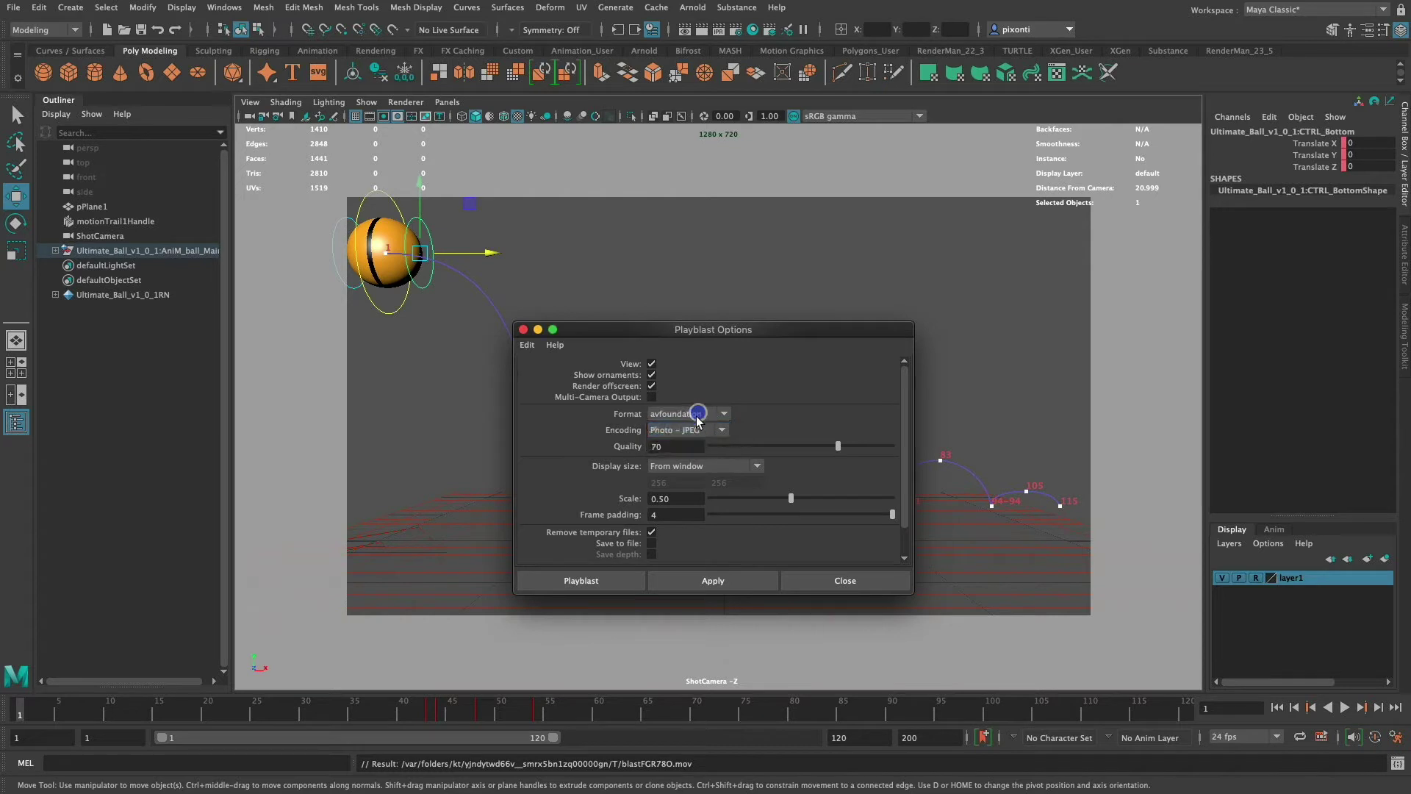
{"action": "left_click", "coordinate": [722, 432]}
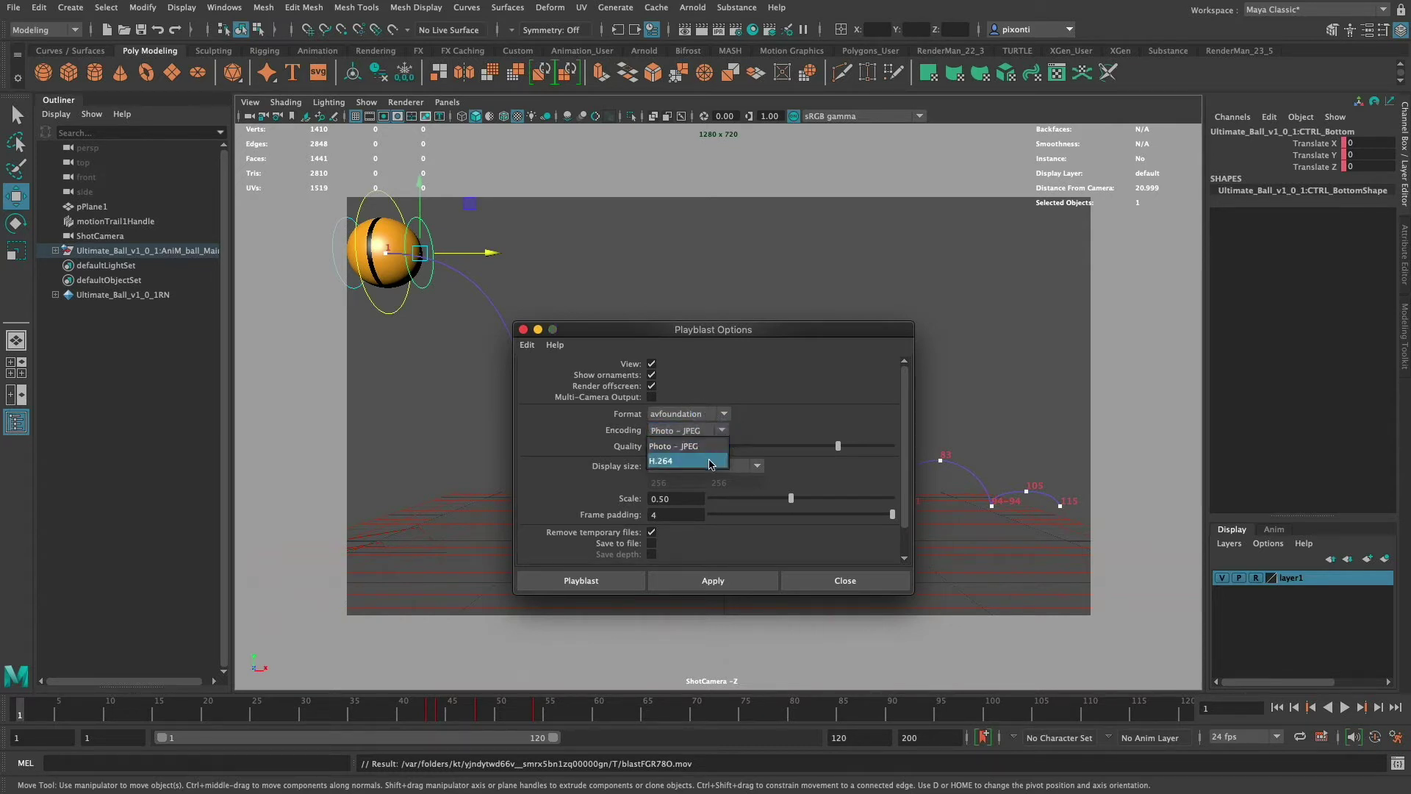
{"action": "left_click", "coordinate": [707, 460]}
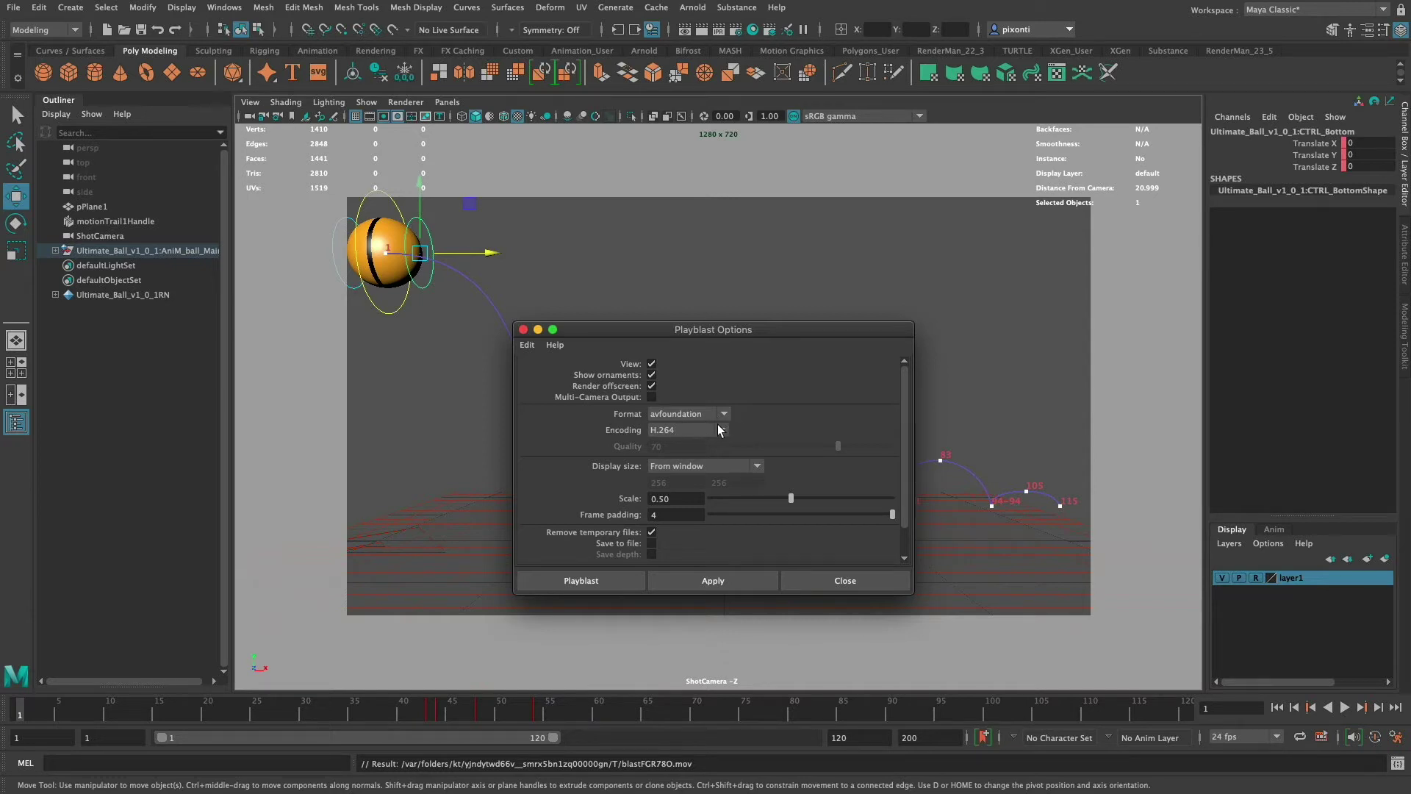
Keep H.264 encoding and set the playblast Display size to From Render Settings
{"action": "left_click", "coordinate": [698, 429]}
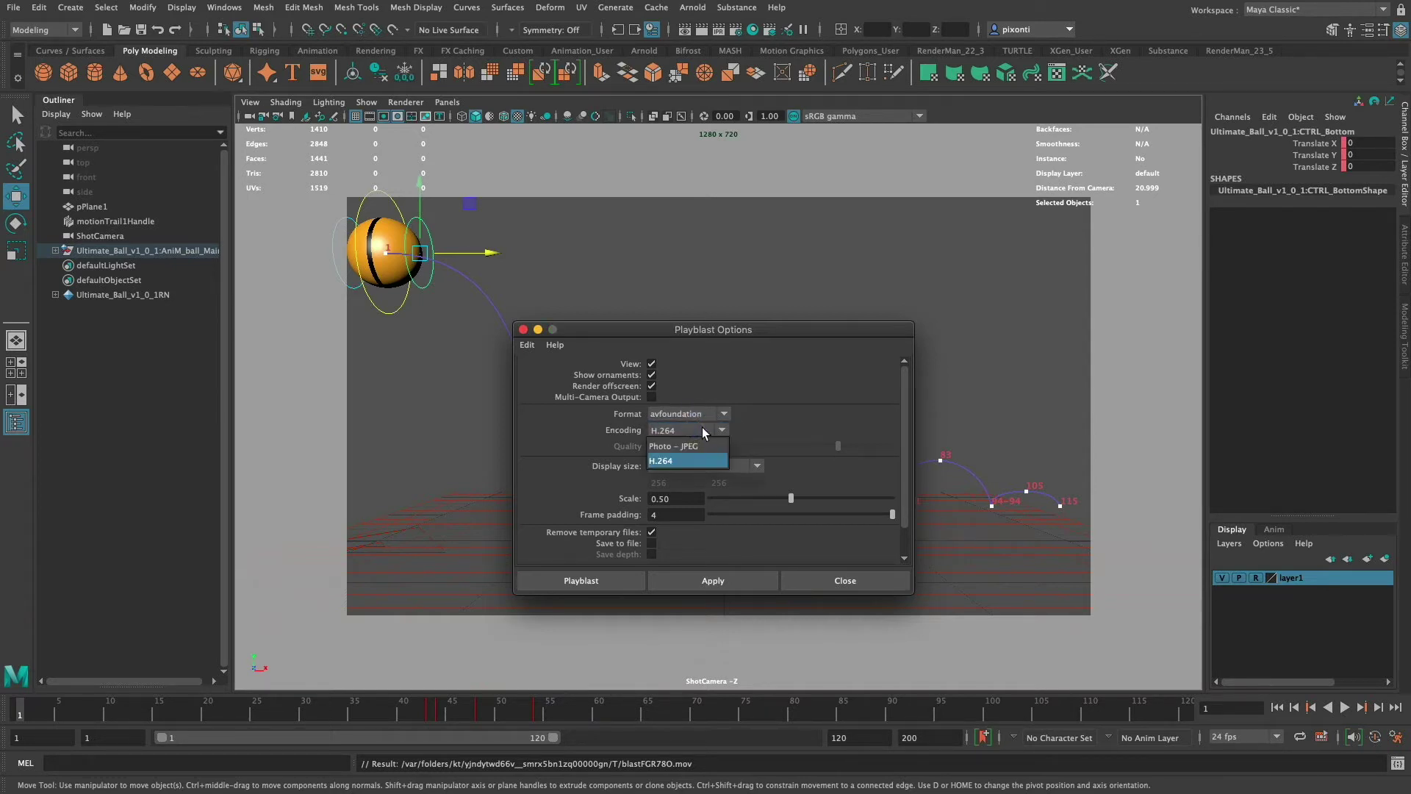
{"action": "left_click", "coordinate": [700, 430]}
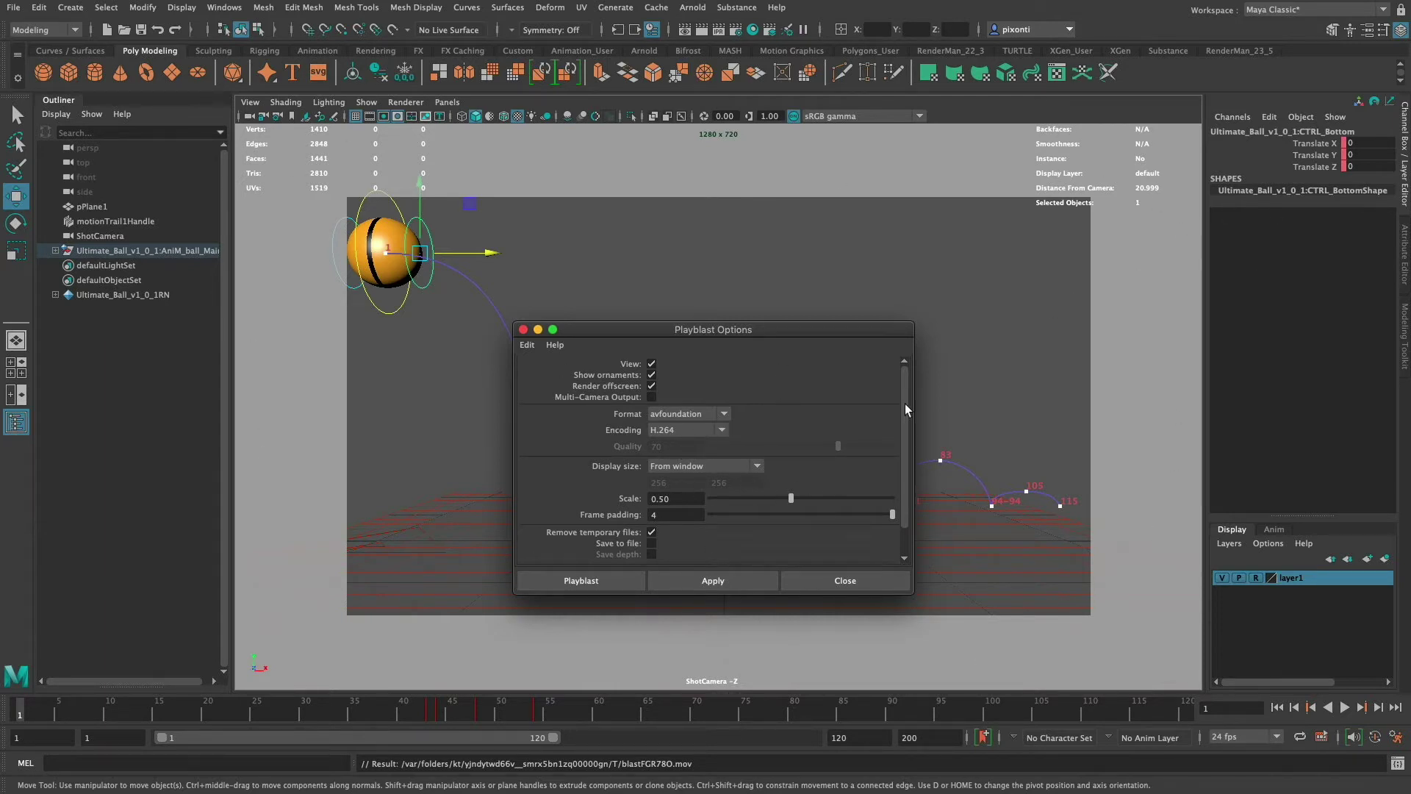
{"action": "left_click", "coordinate": [698, 466]}
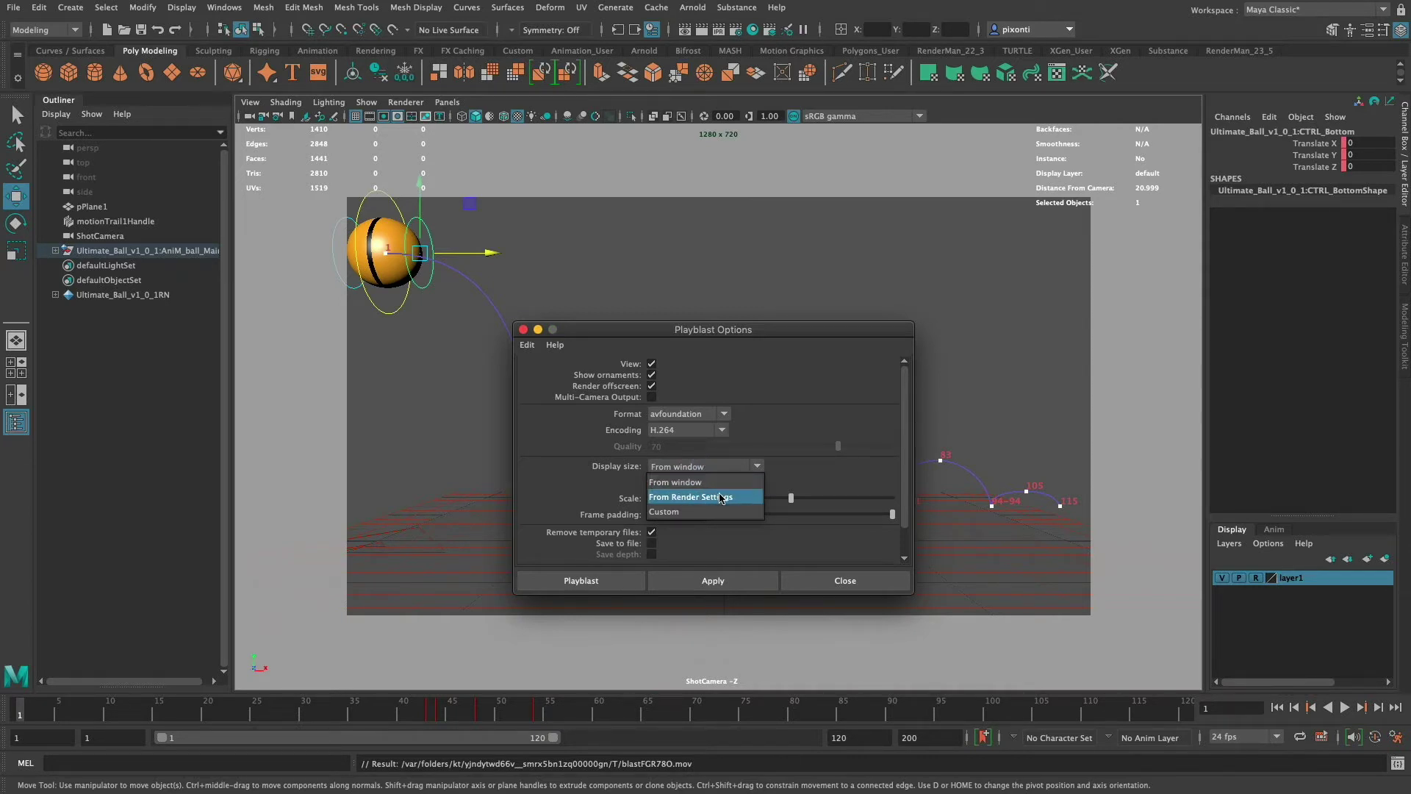
{"action": "left_click", "coordinate": [711, 498]}
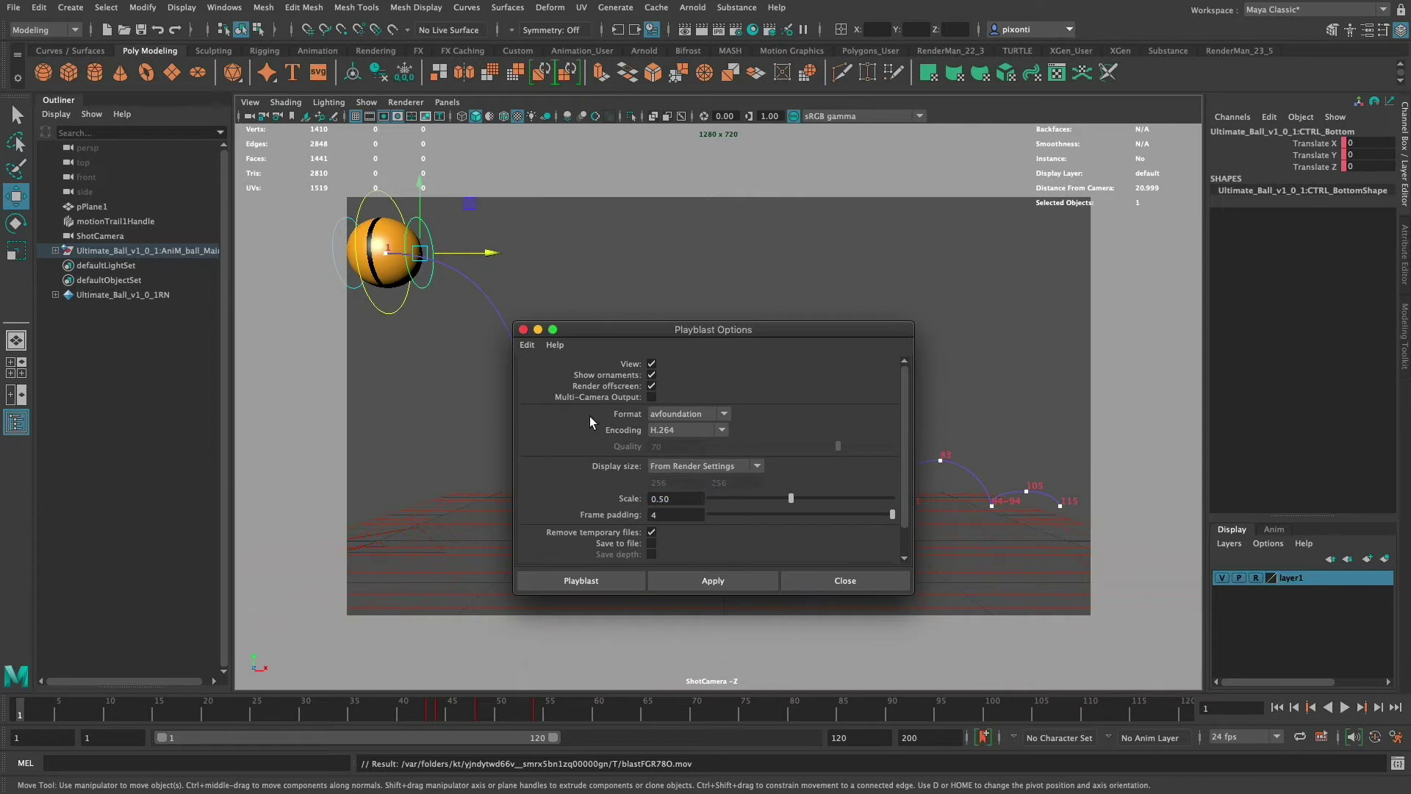
{"action": "left_click", "coordinate": [724, 465]}
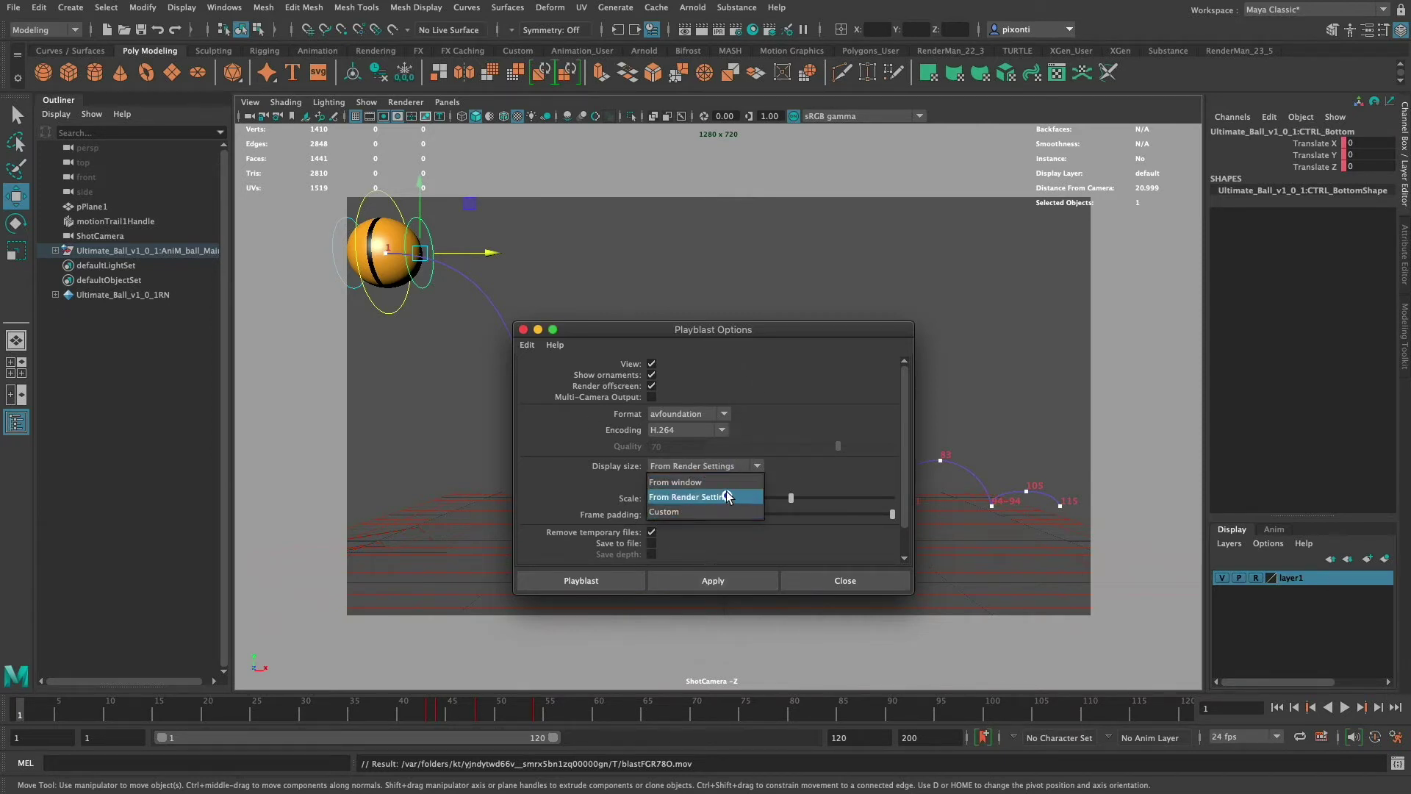
{"action": "left_click", "coordinate": [694, 496]}
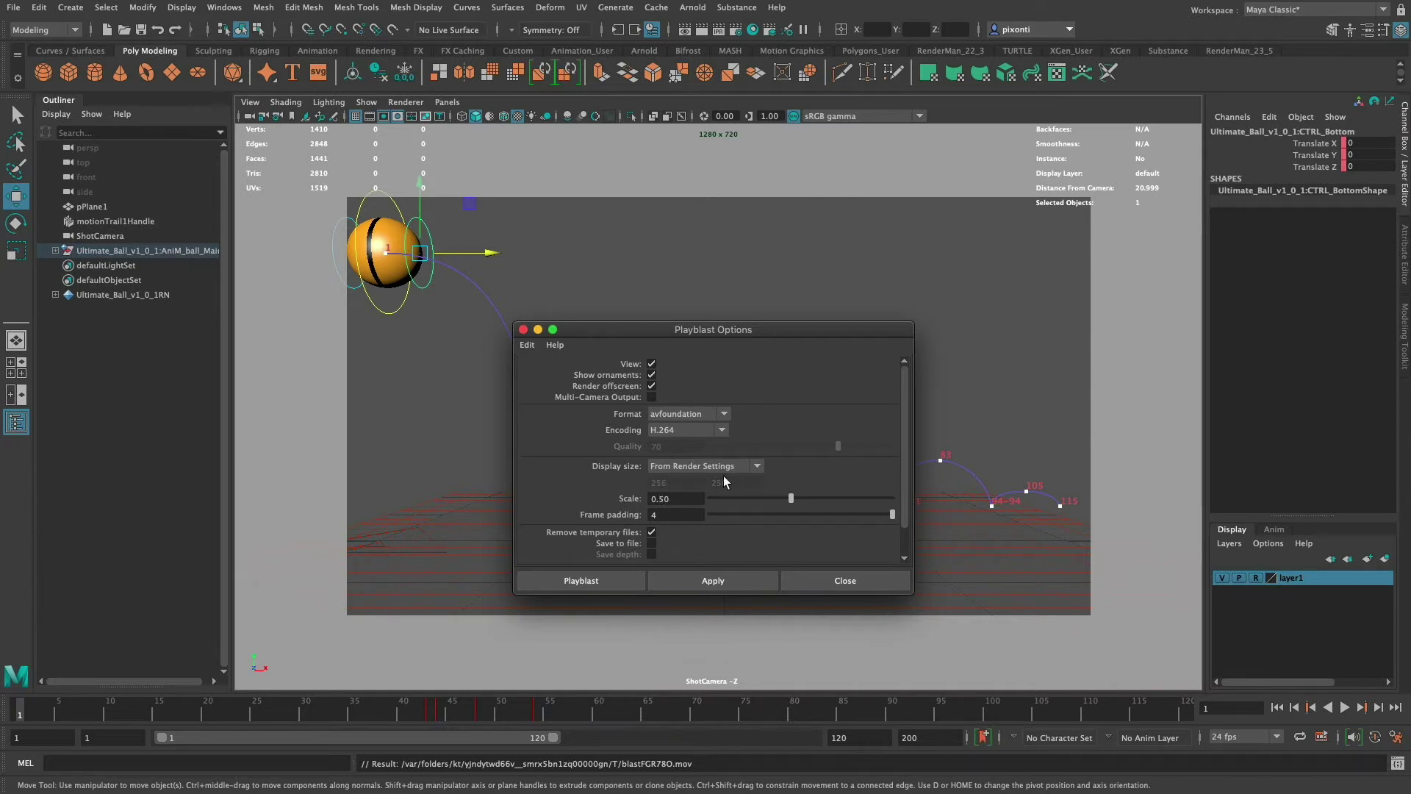
Set the playblast scale to 1.00, leaving frame padding at 4
{"action": "left_click", "coordinate": [677, 499]}
{"action": "left_click_drag", "start_coordinate": [678, 498], "coordinate": [644, 498]}
{"action": "type", "text": "1"}
{"action": "key", "text": "Tab"}
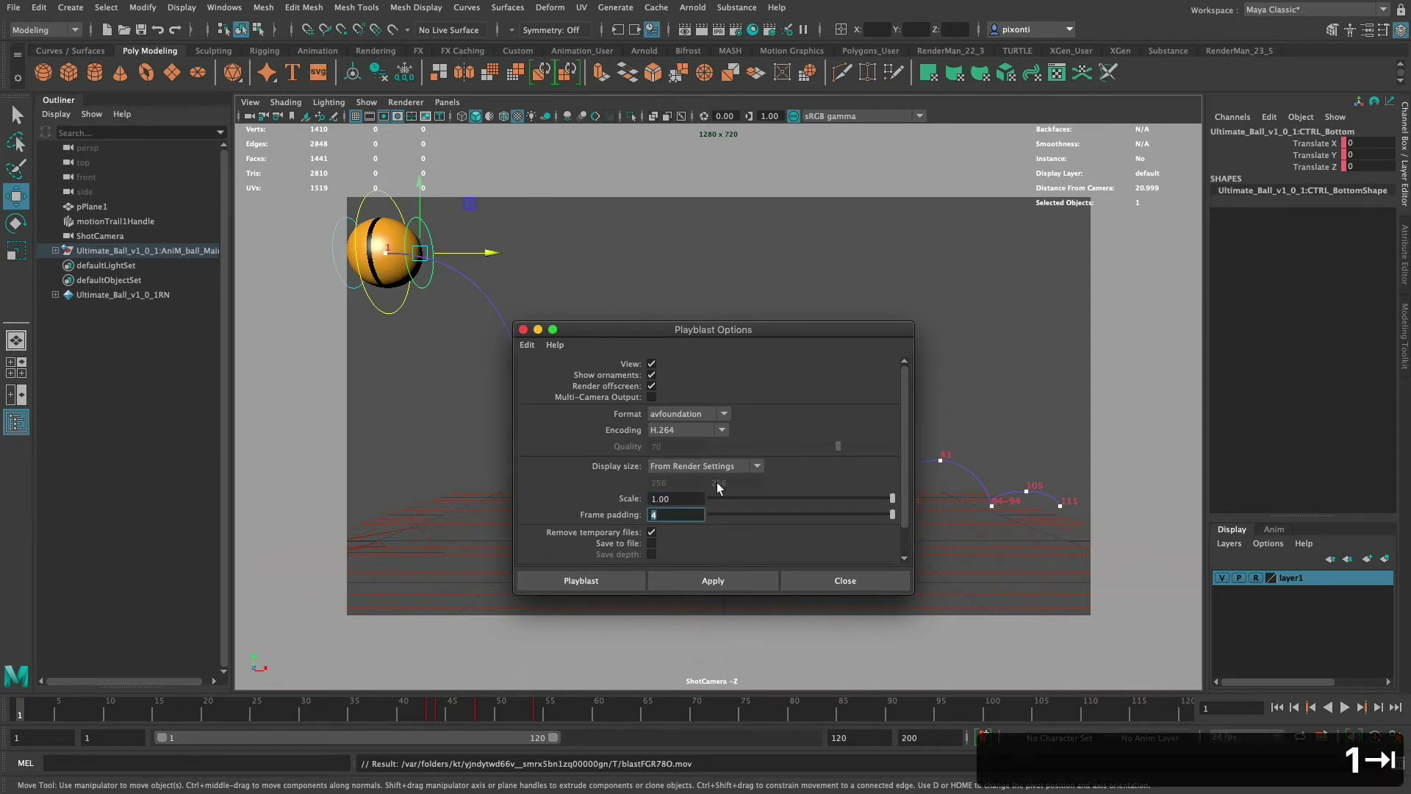
{"action": "scroll", "coordinate": [906, 482], "scroll_direction": "down", "scroll_amount": 2}
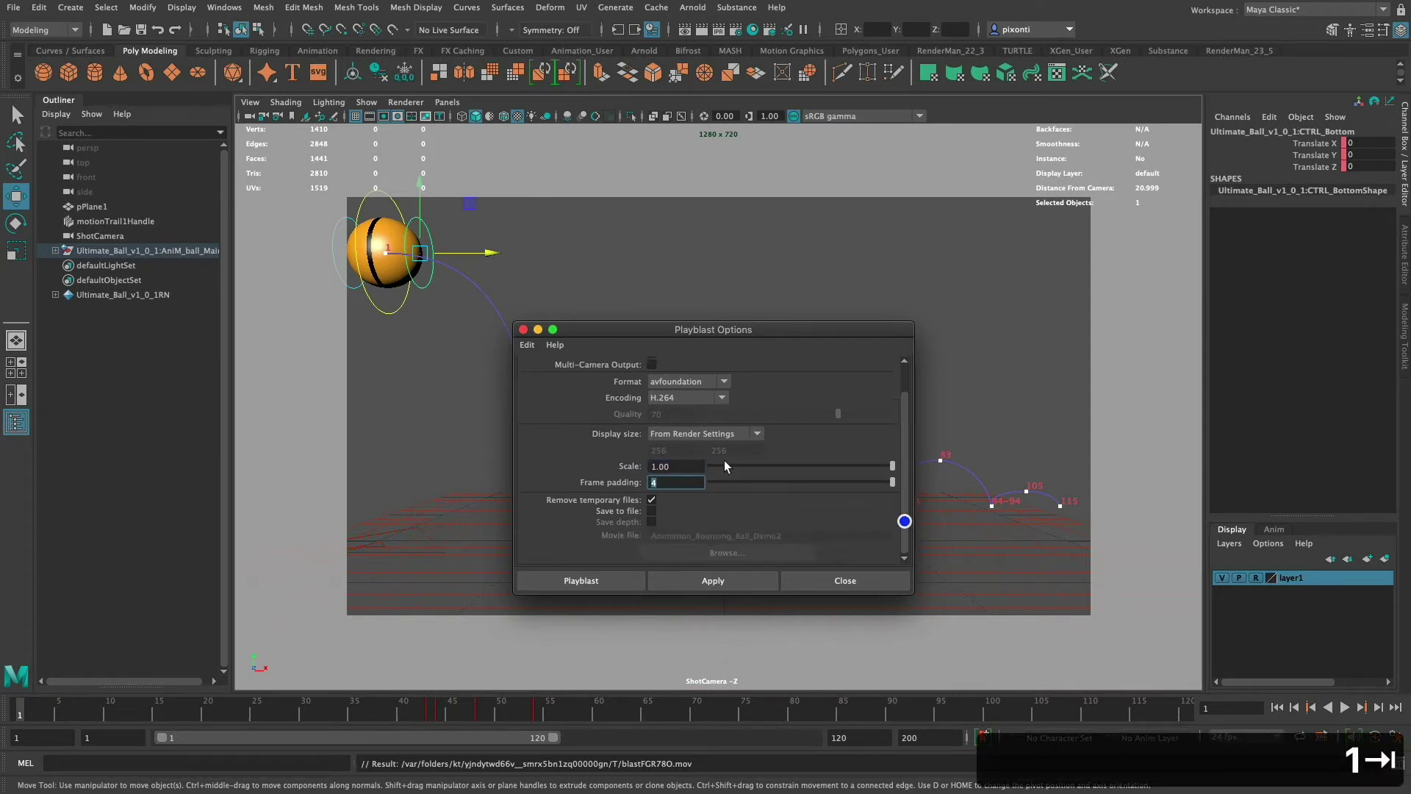
{"action": "left_click", "coordinate": [654, 485]}
Enable Save to file with movie name Animation_Bouncing_Ball_Demo2
{"action": "left_click", "coordinate": [651, 511]}
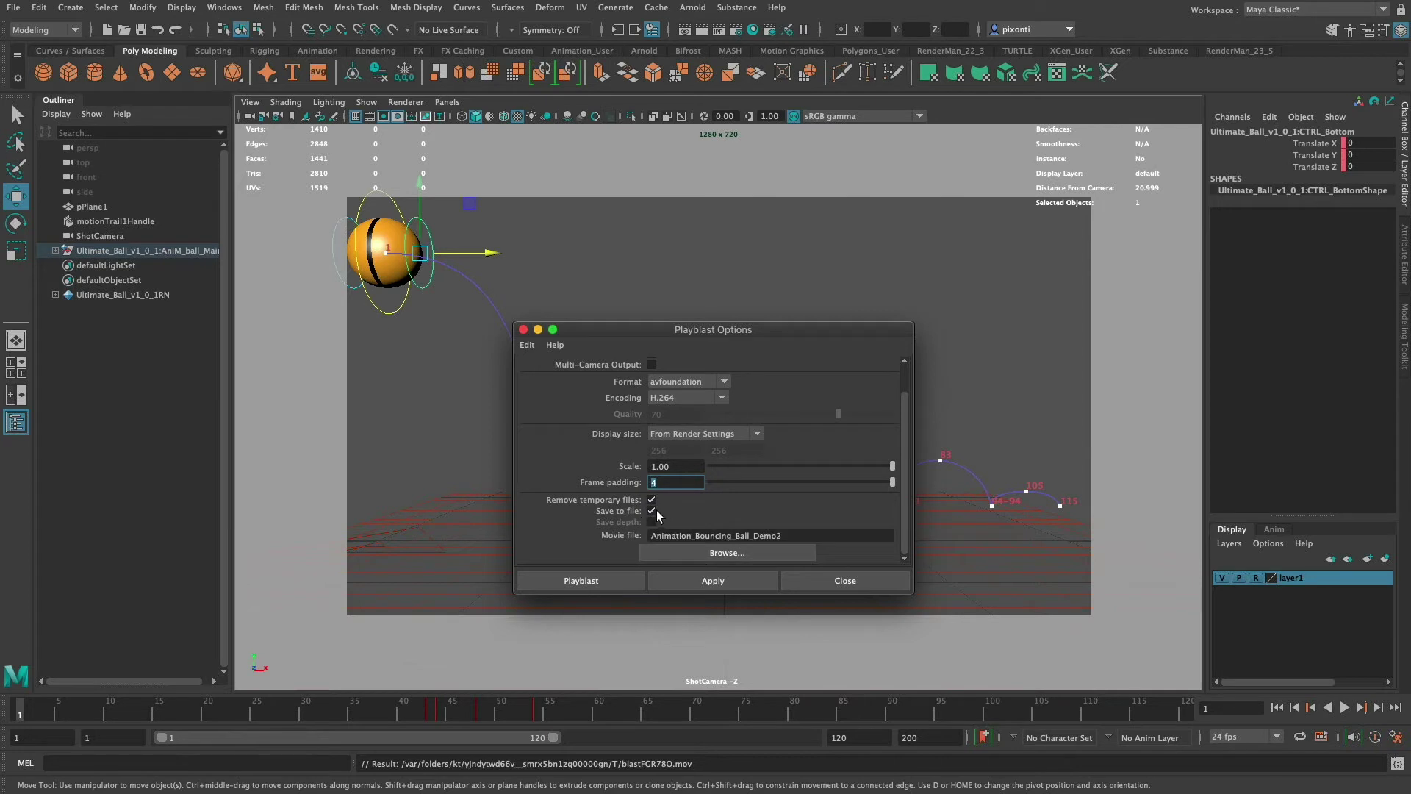
{"action": "left_click", "coordinate": [696, 534]}
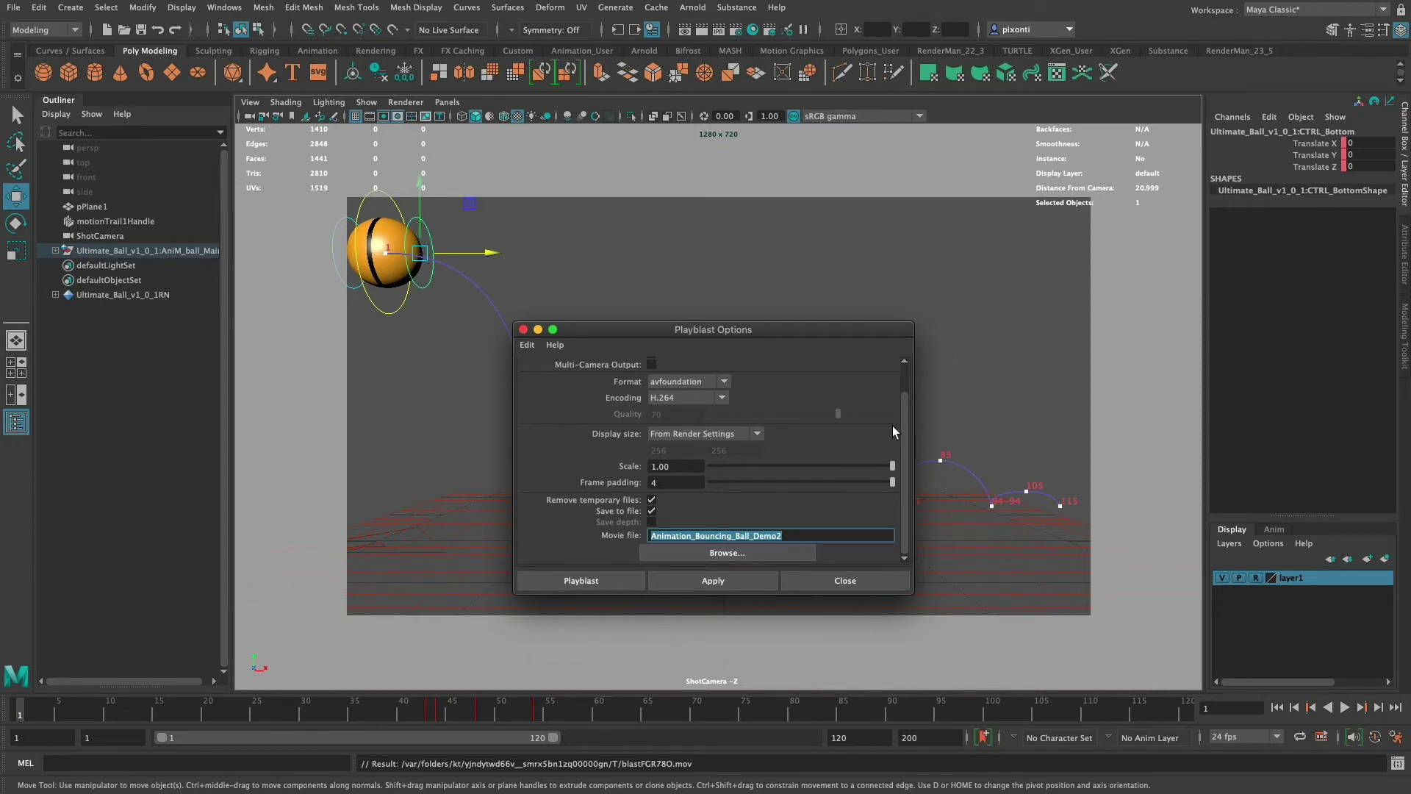
{"action": "left_click_drag", "start_coordinate": [905, 520], "coordinate": [910, 466]}
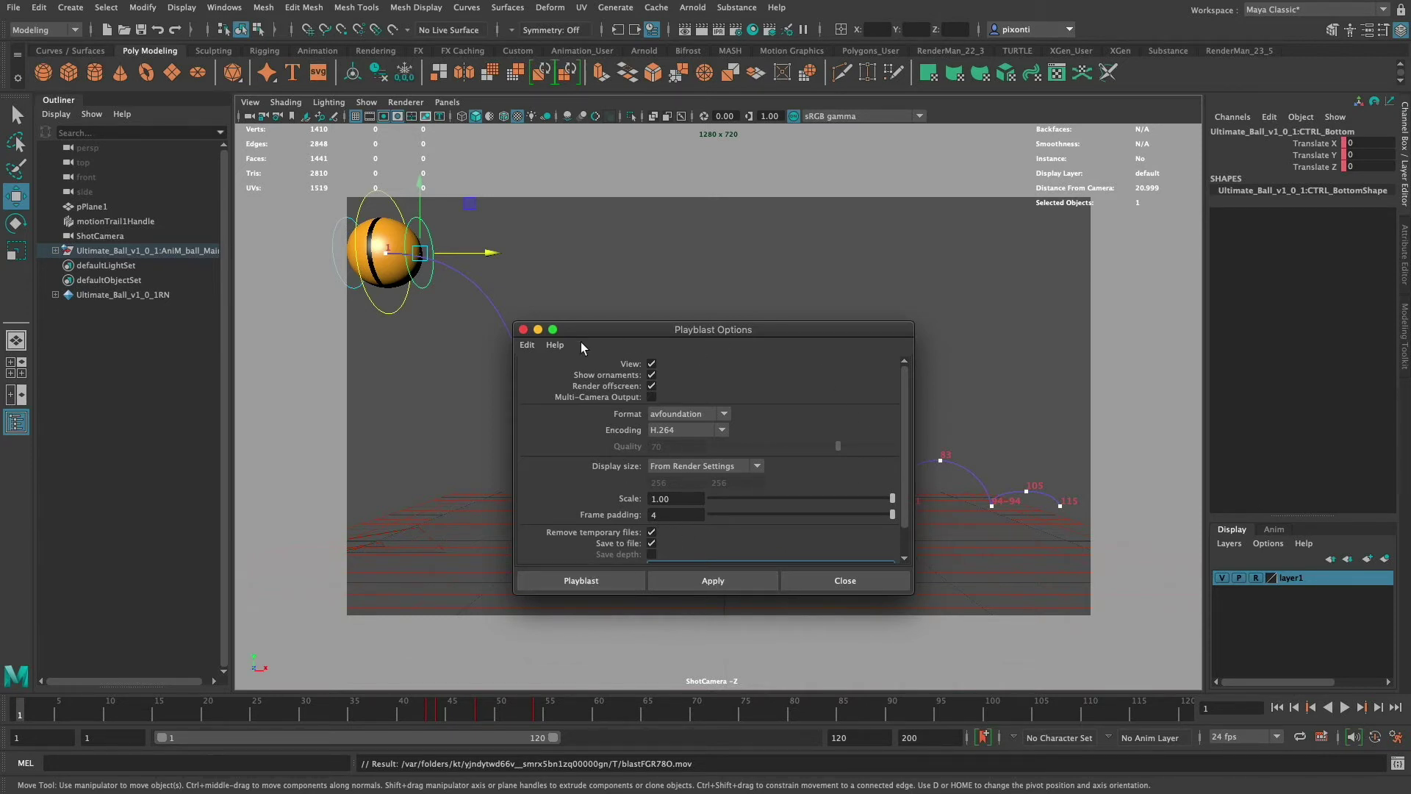
Playblast to Animation_Bouncing_Ball_Demo2.mov and play the movie in QuickTime
{"action": "left_click", "coordinate": [580, 580]}
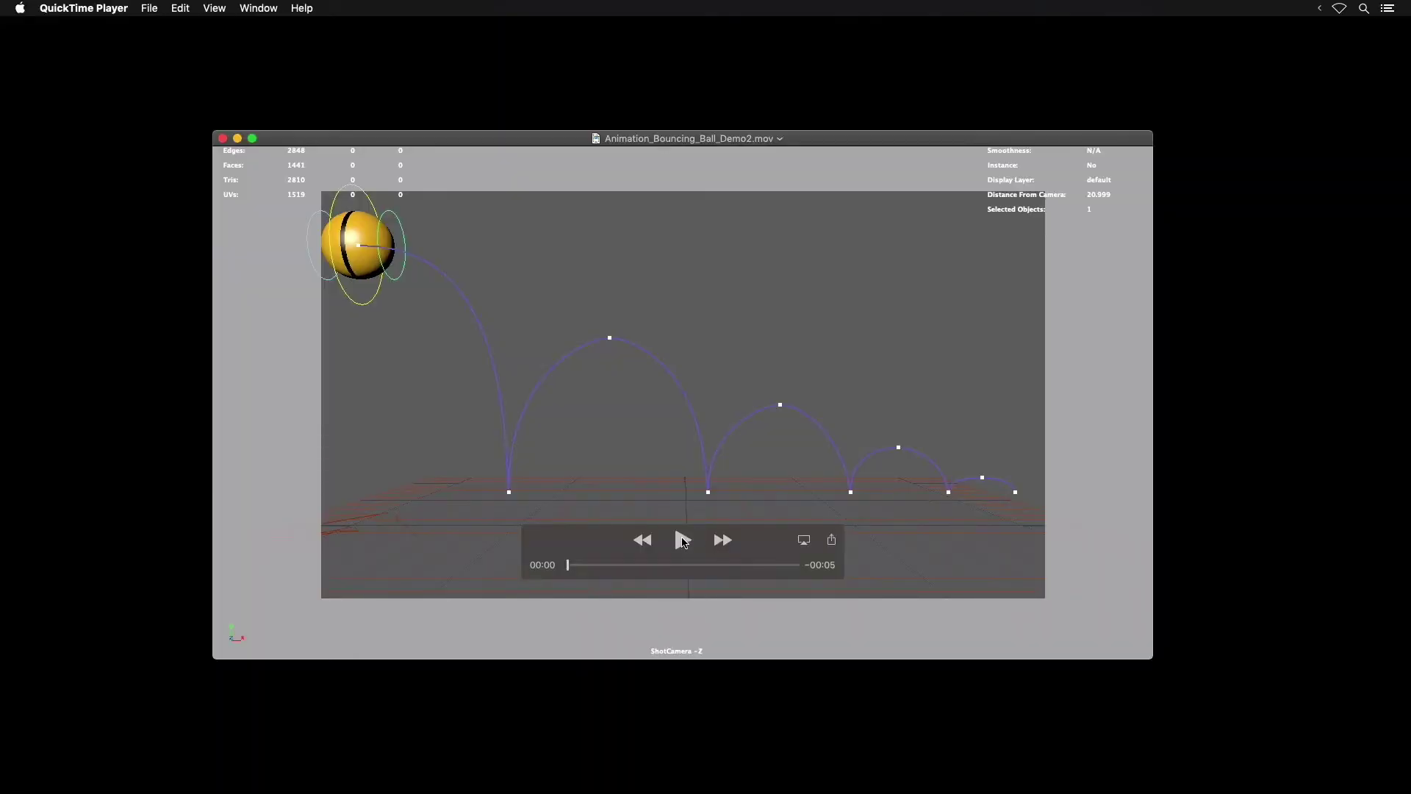
{"action": "left_click", "coordinate": [682, 541]}
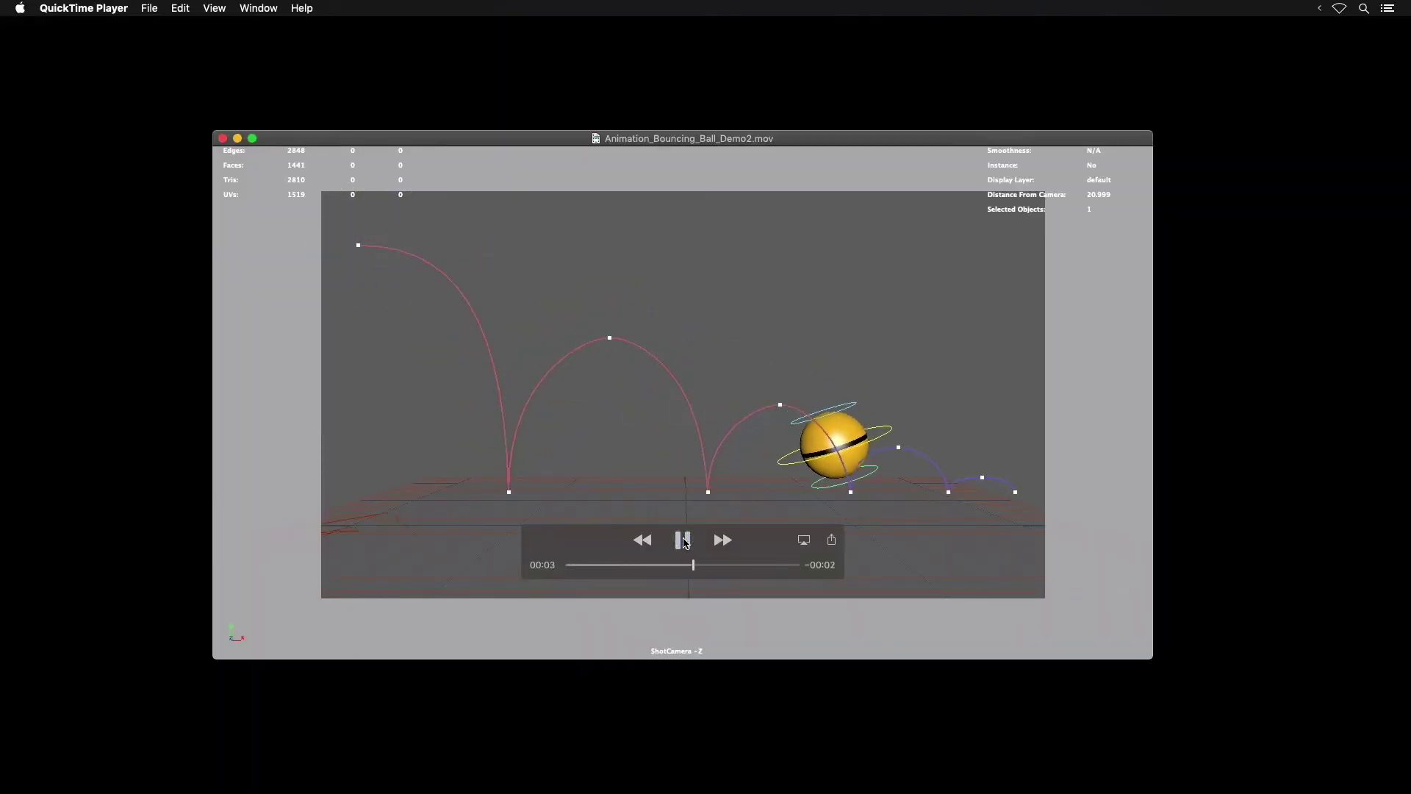
Close the QuickTime movie window after playback reaches 00:05
{"action": "left_click", "coordinate": [223, 138]}
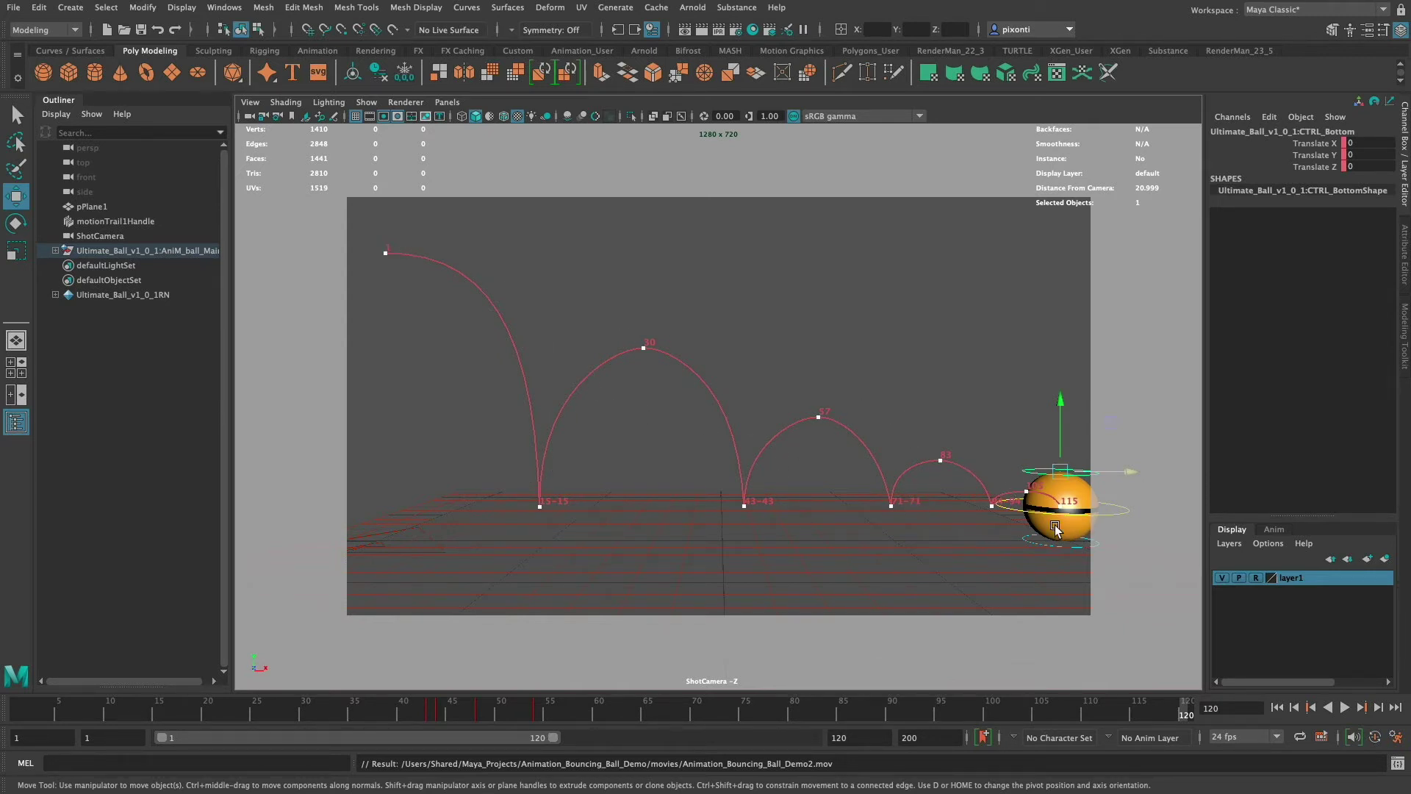
Playblast again with Show ornaments turned off to drop the HUD overlay
{"action": "right_click", "coordinate": [788, 704]}
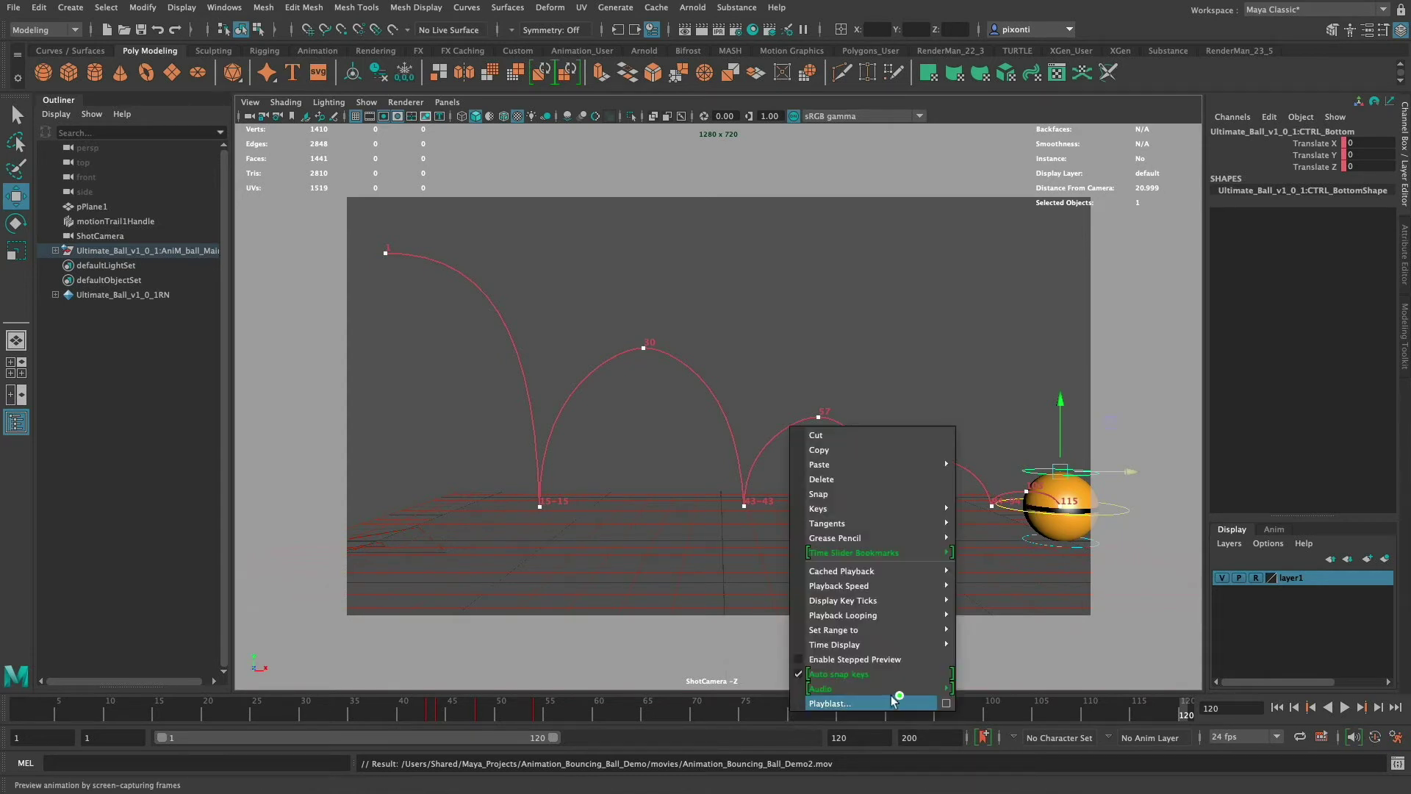
{"action": "left_click", "coordinate": [941, 702]}
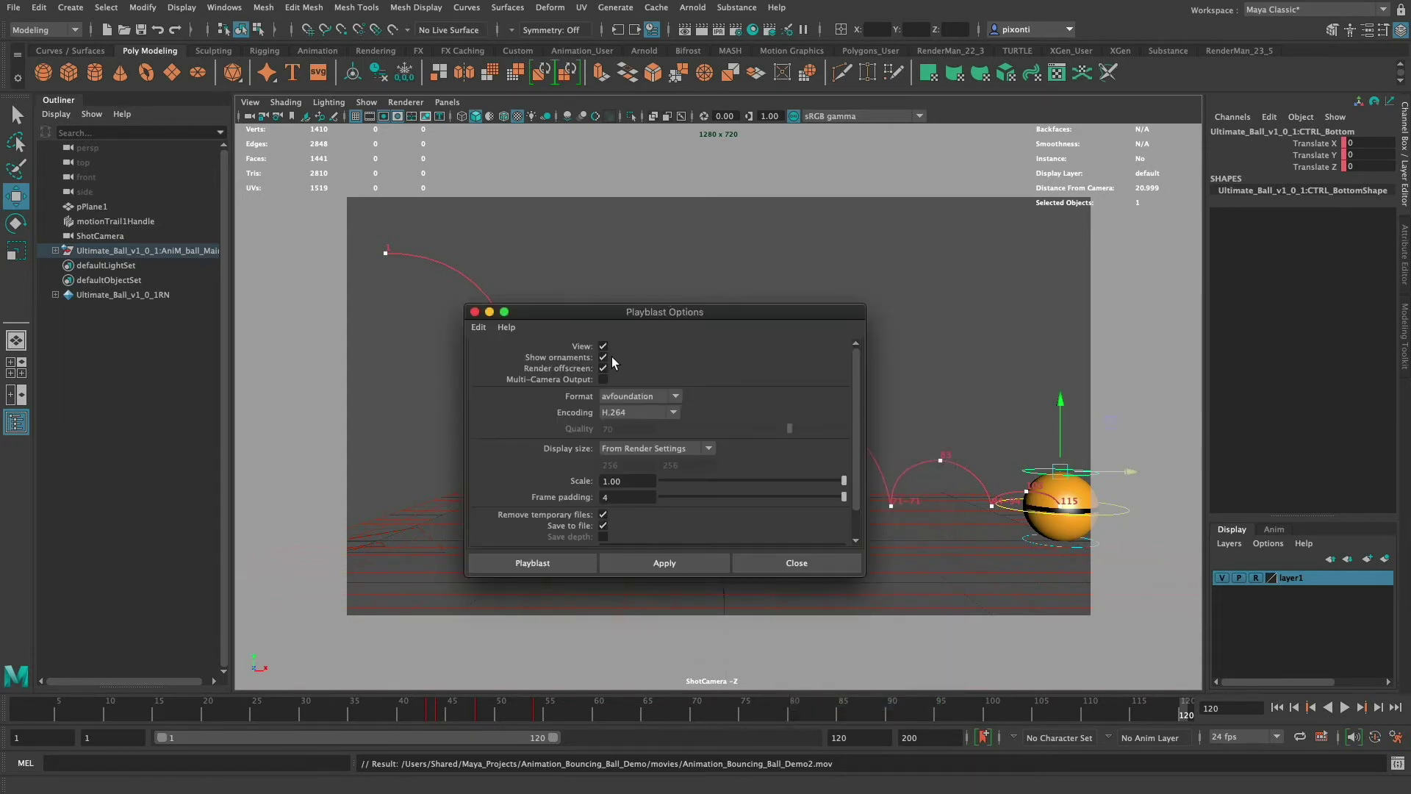
{"action": "left_click", "coordinate": [603, 357]}
{"action": "left_click", "coordinate": [533, 563]}
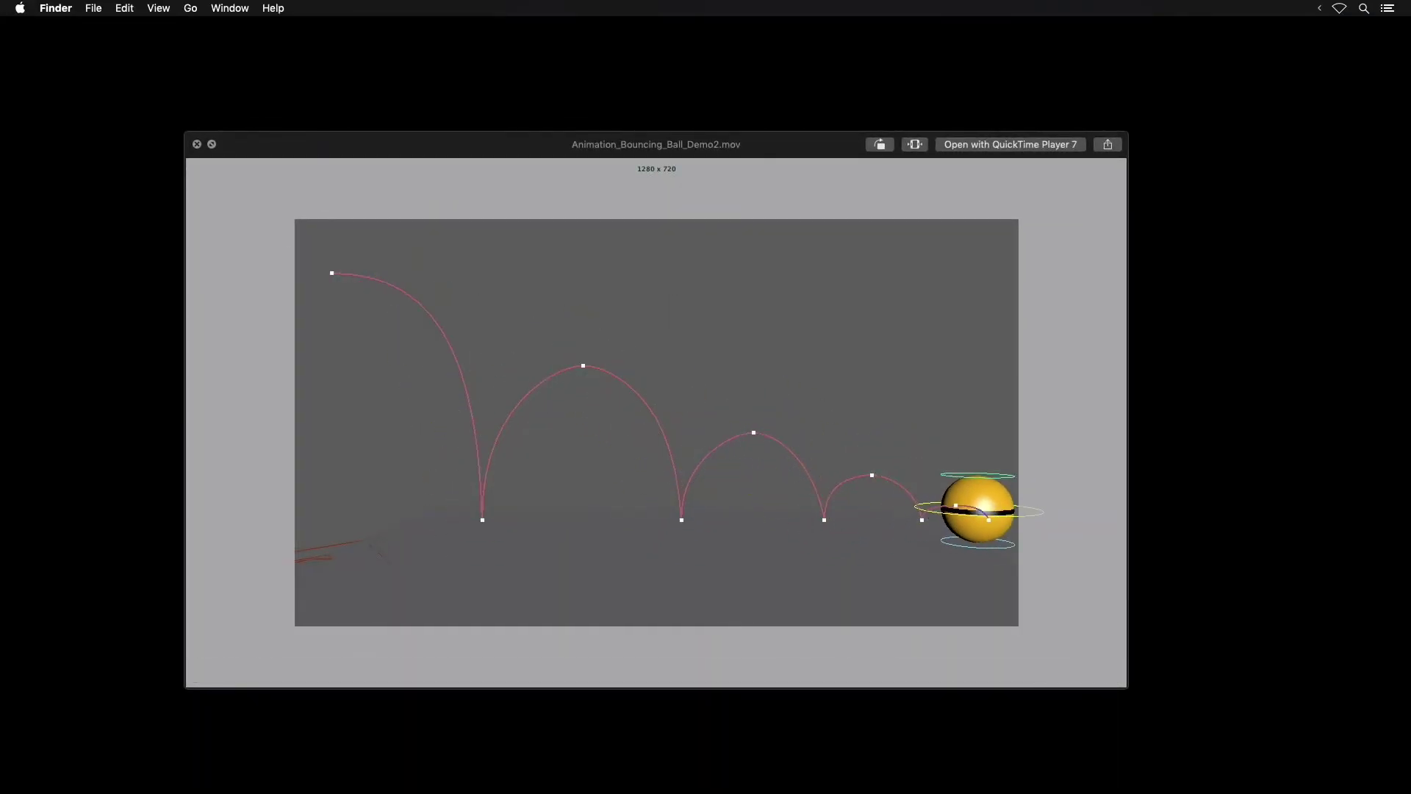
Let the HUD-free preview play to the end, then close it
{"action": "mouse_move", "coordinate": [681, 453]}
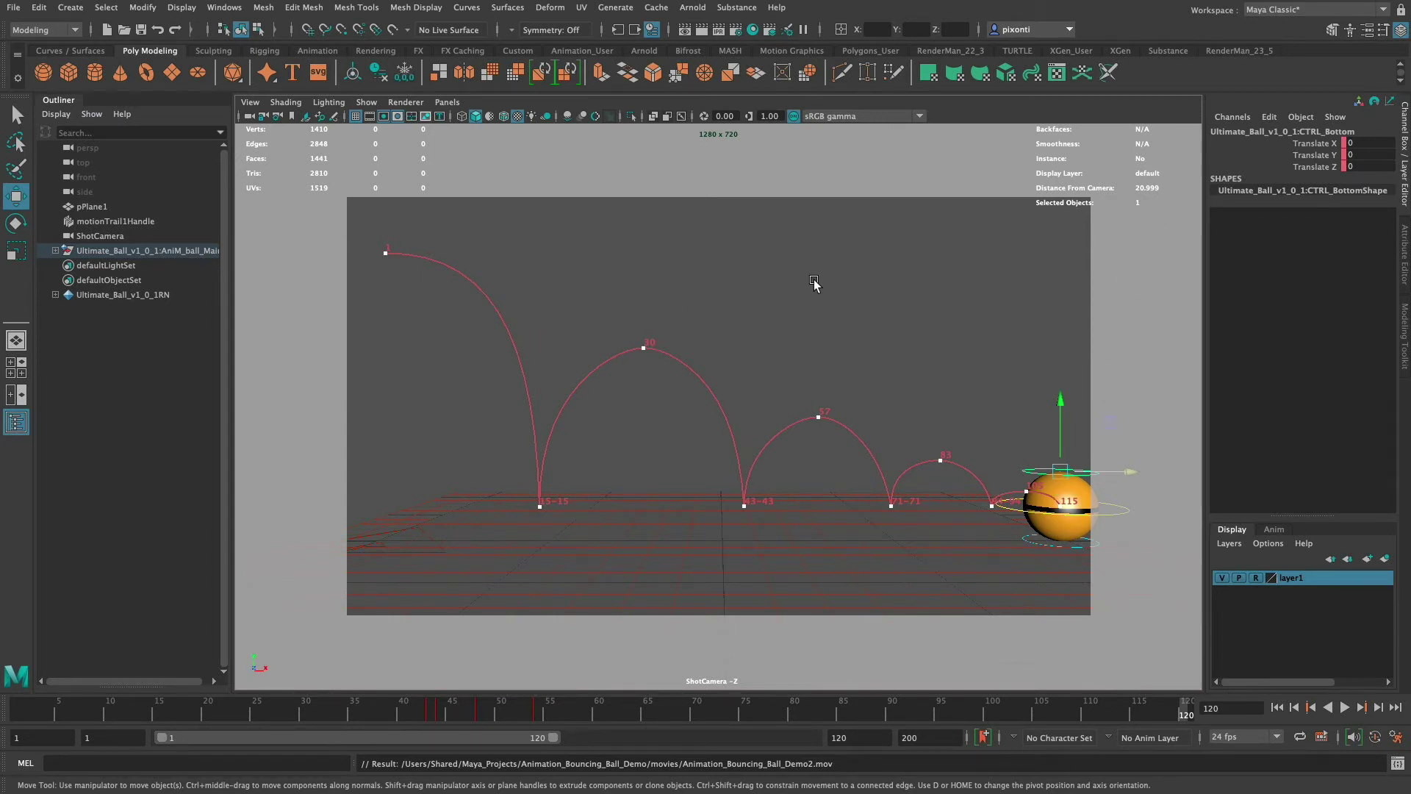
Tear off the viewport Show menu into a floating window moved beside the view
{"action": "left_click", "coordinate": [368, 103]}
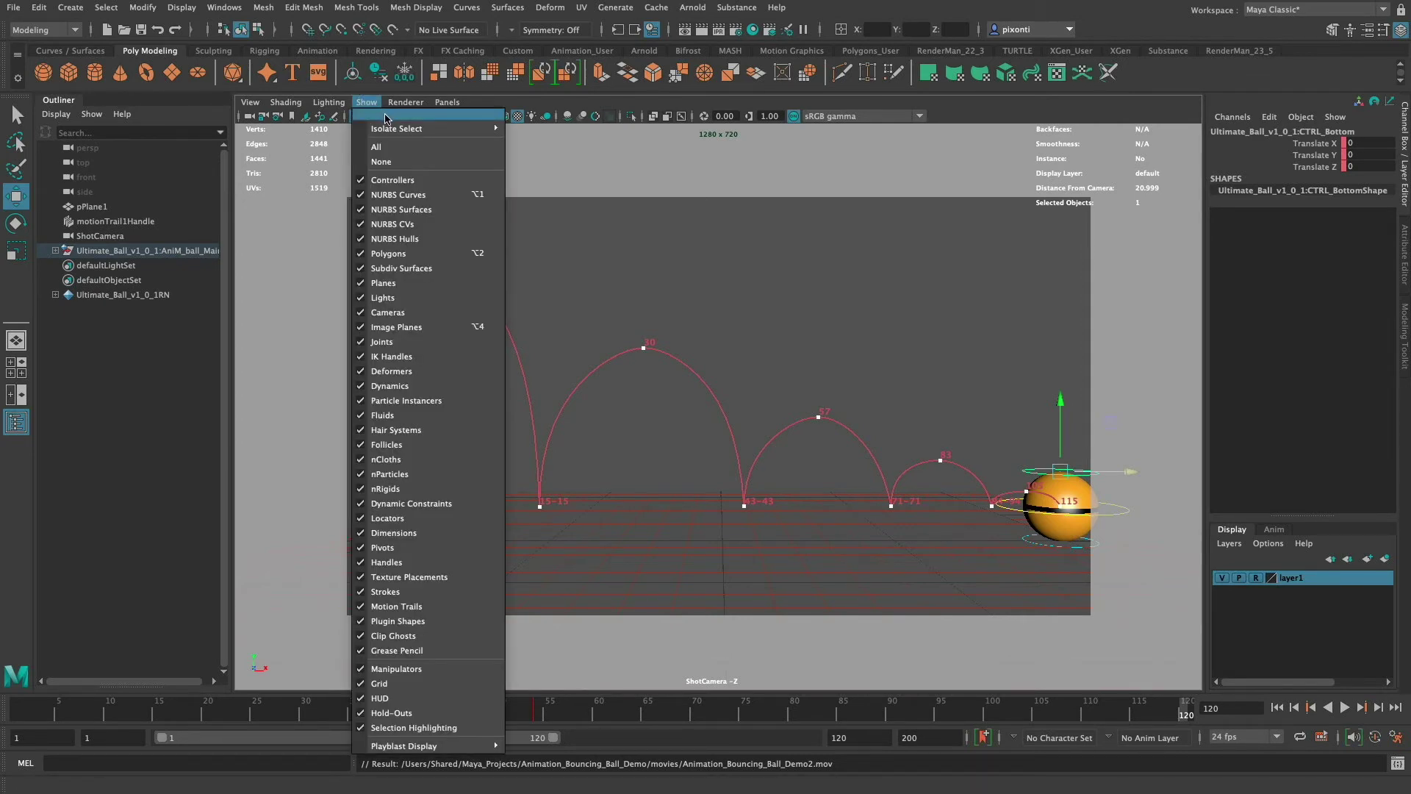
{"action": "left_click", "coordinate": [412, 115]}
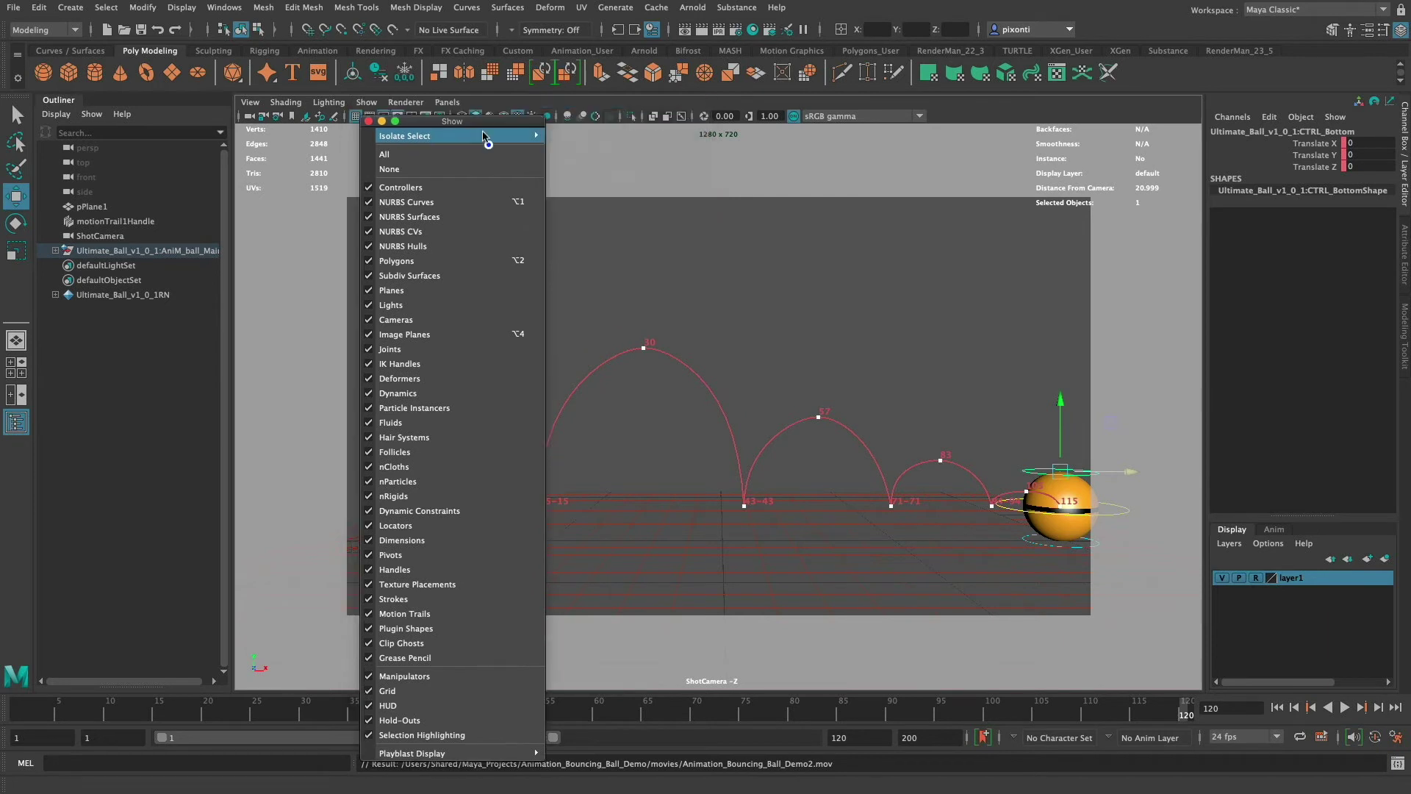
{"action": "left_click_drag", "start_coordinate": [481, 117], "coordinate": [674, 142]}
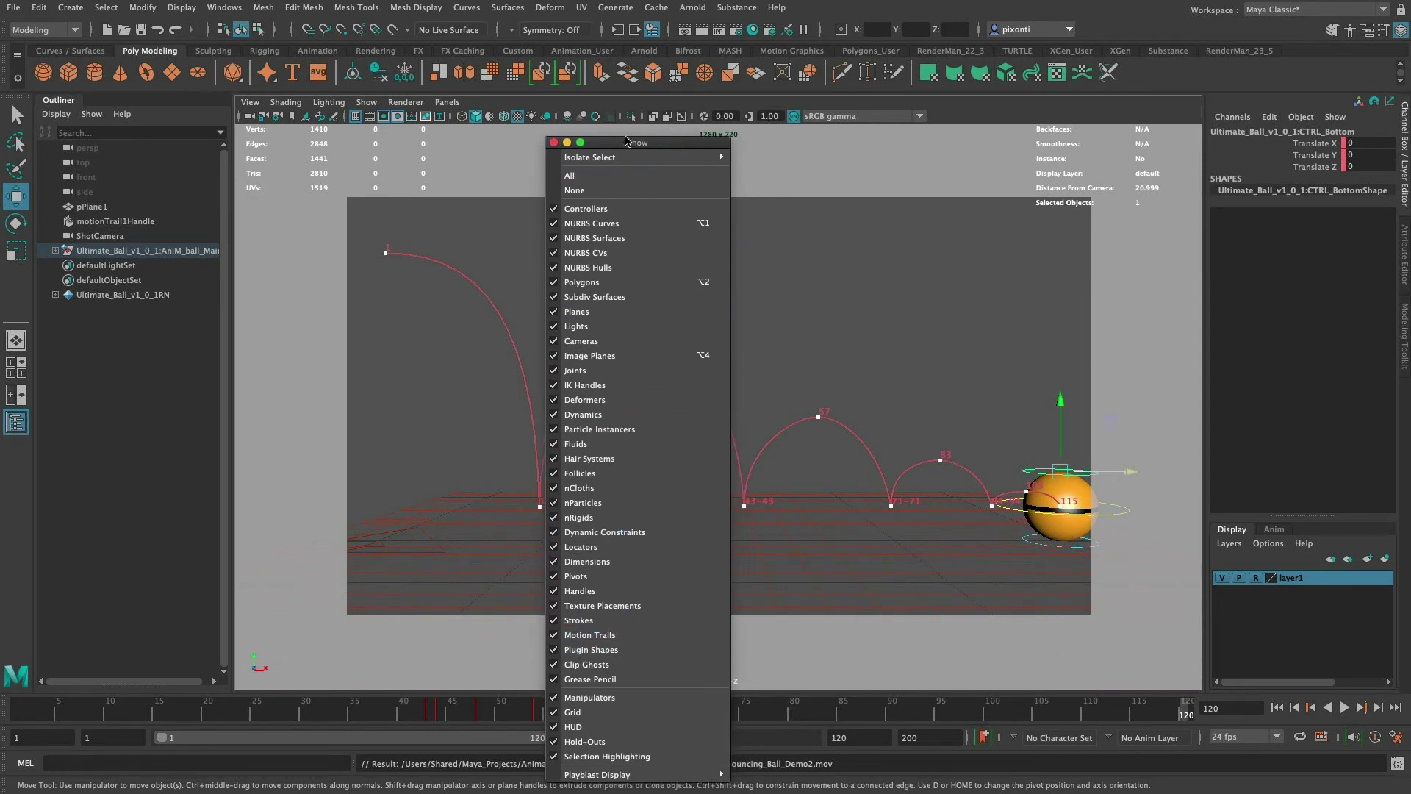
{"action": "mouse_move", "coordinate": [642, 144]}
{"action": "left_mouse_down"}
{"action": "mouse_move", "coordinate": [589, 145]}
{"action": "mouse_move", "coordinate": [631, 147]}
{"action": "left_mouse_up"}
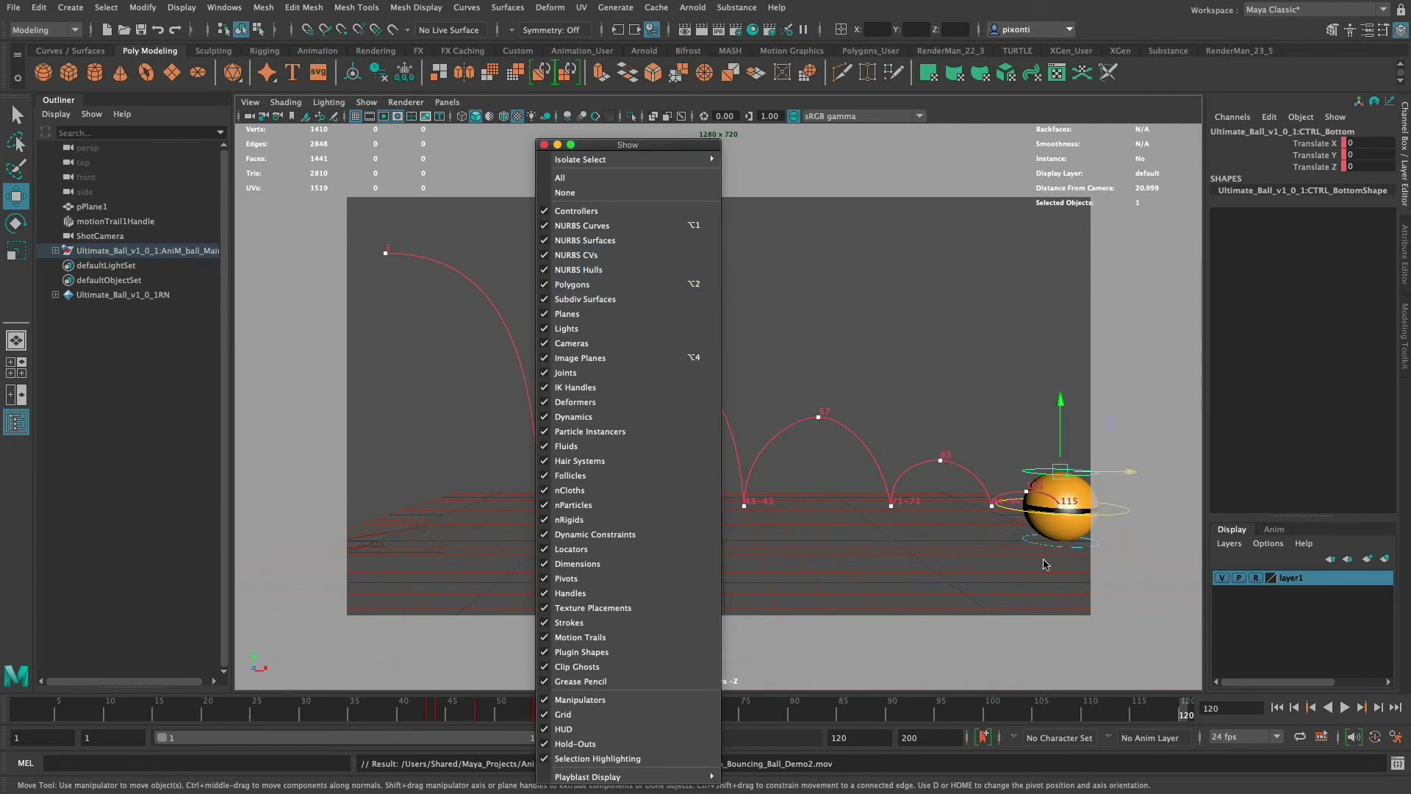
Toggle NURBS curves and polygon meshes off and back on, leaving the Playblast Display submenu open
{"action": "left_click", "coordinate": [545, 227]}
{"action": "left_click", "coordinate": [545, 226]}
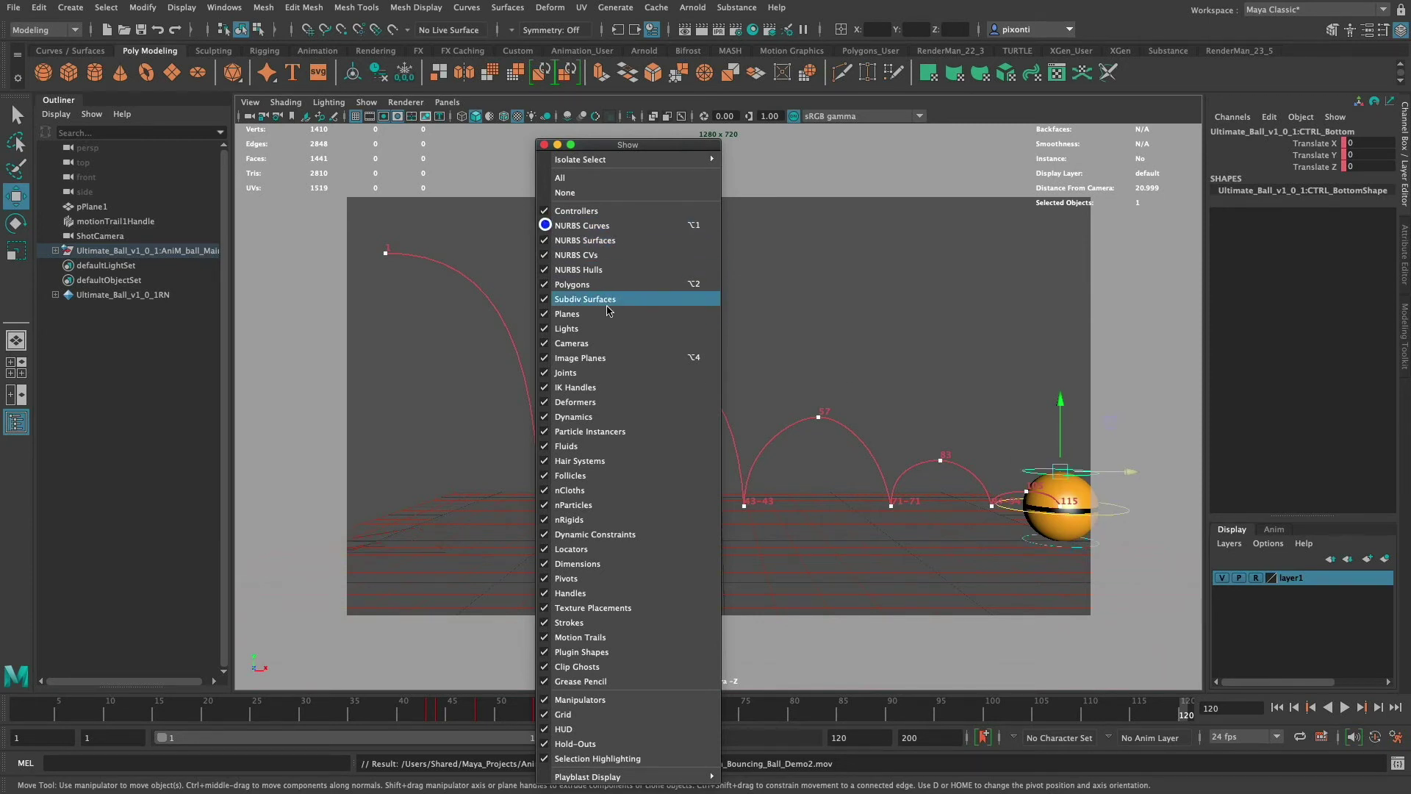
{"action": "left_click", "coordinate": [544, 284]}
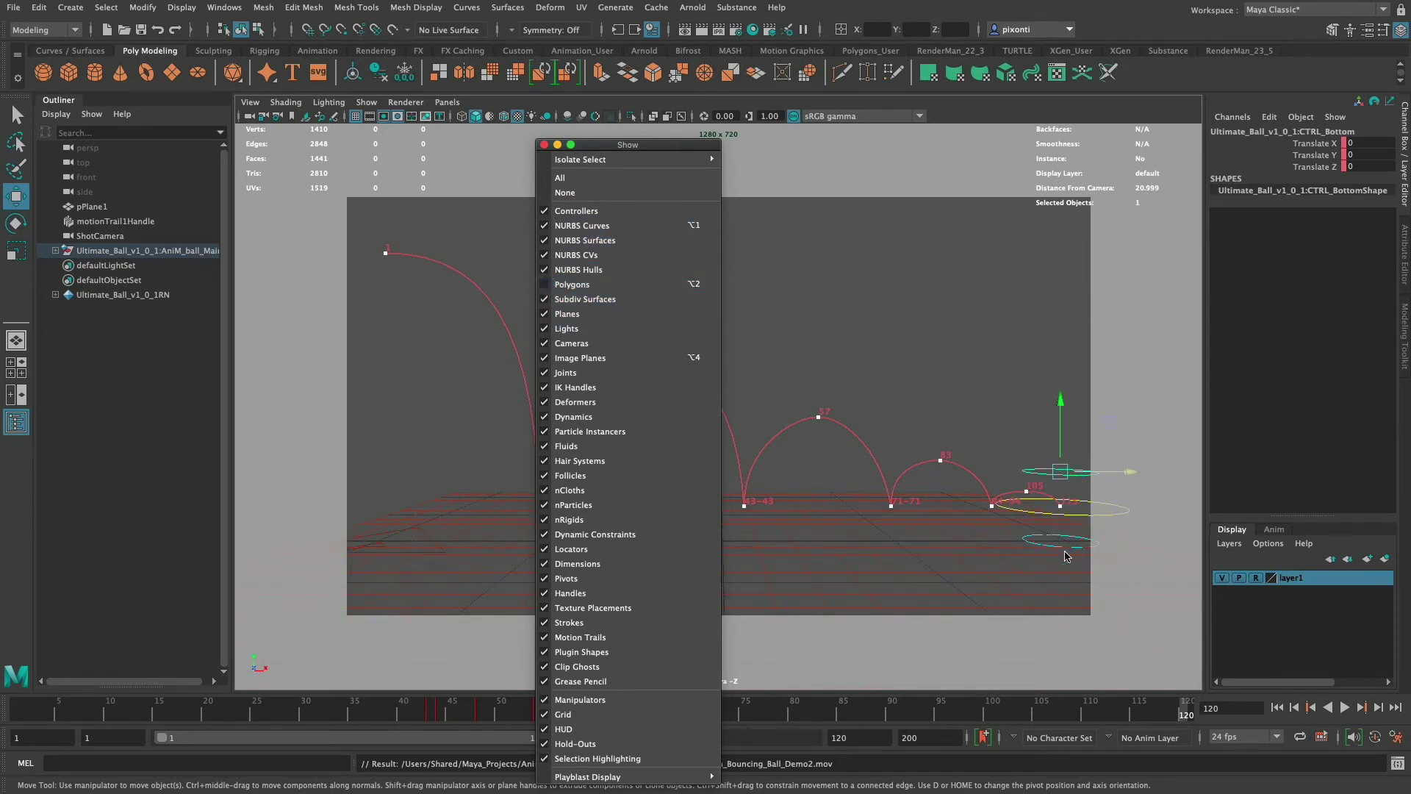
{"action": "left_click", "coordinate": [545, 284]}
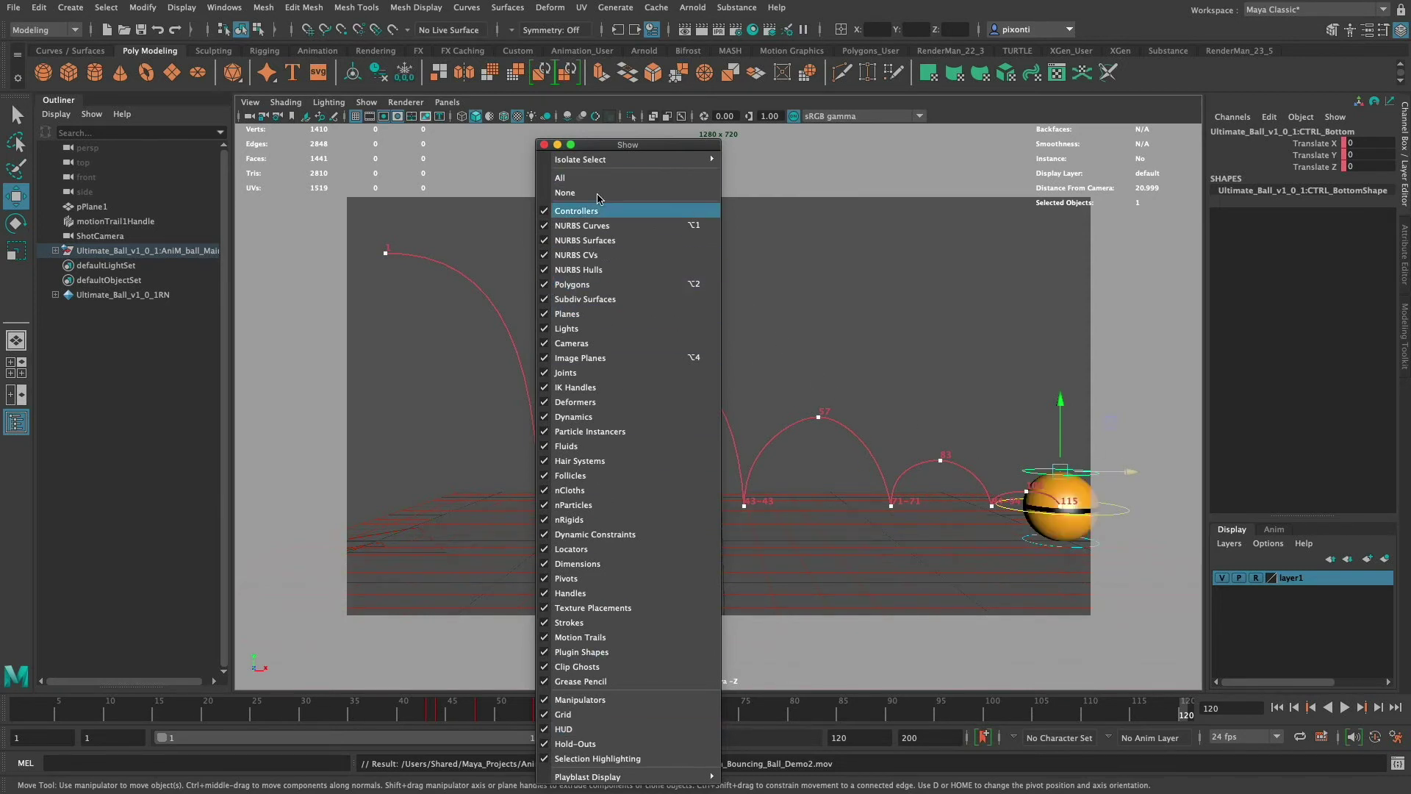
{"action": "left_click_drag", "start_coordinate": [640, 149], "coordinate": [622, 145]}
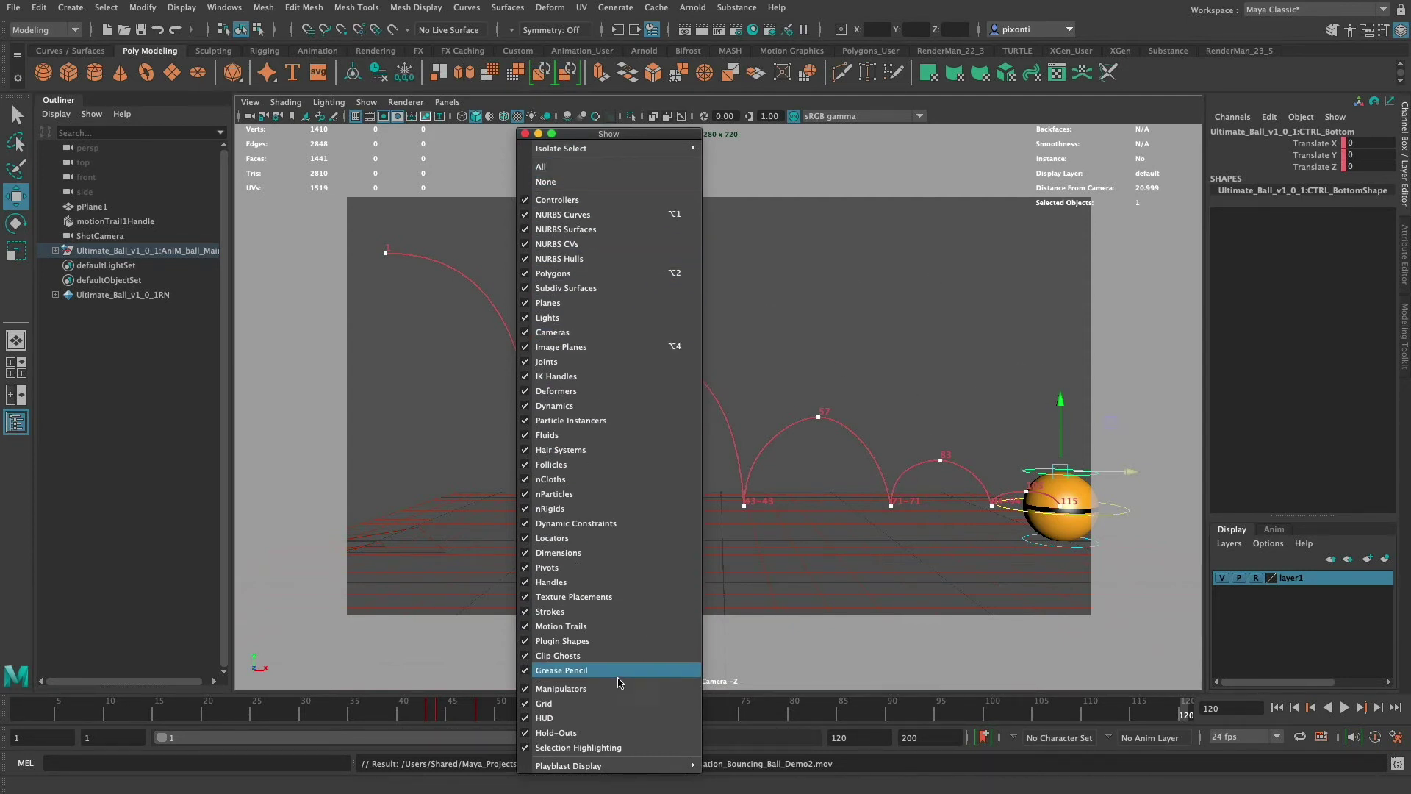
{"action": "mouse_move", "coordinate": [642, 765]}
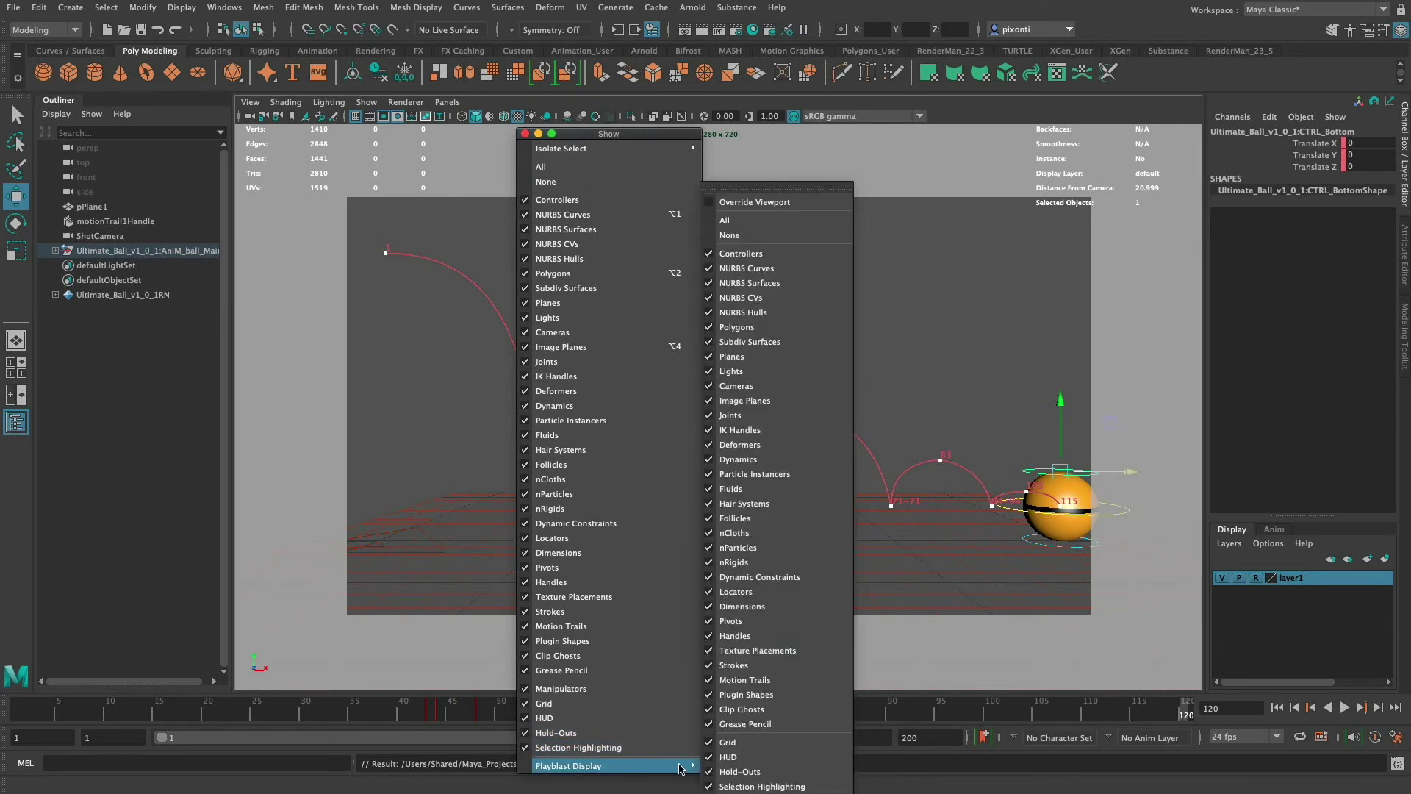
Make Playblast Display override the viewport with only Polygons shown, then close both floating menus
{"action": "left_click", "coordinate": [781, 189]}
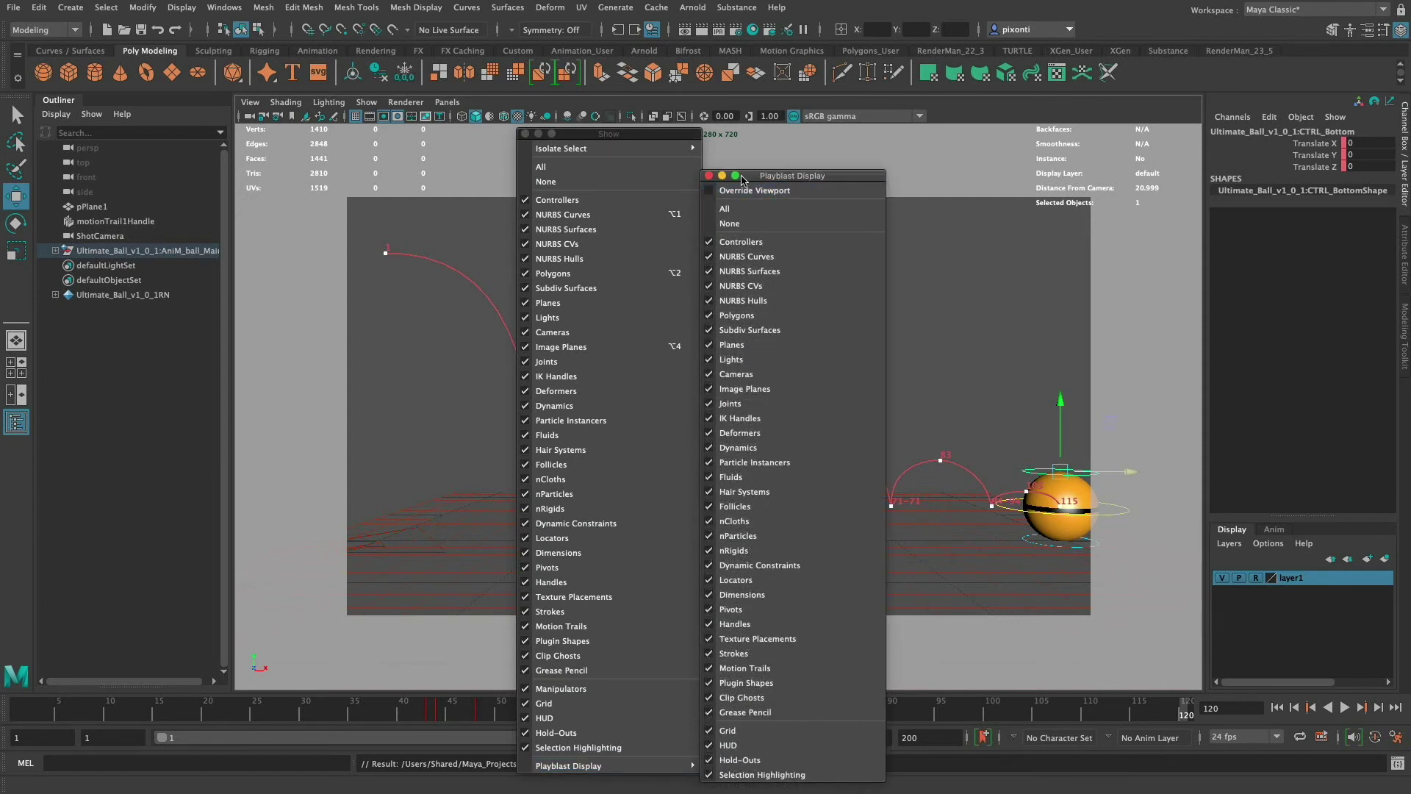
{"action": "left_click", "coordinate": [710, 192]}
{"action": "left_click", "coordinate": [731, 224]}
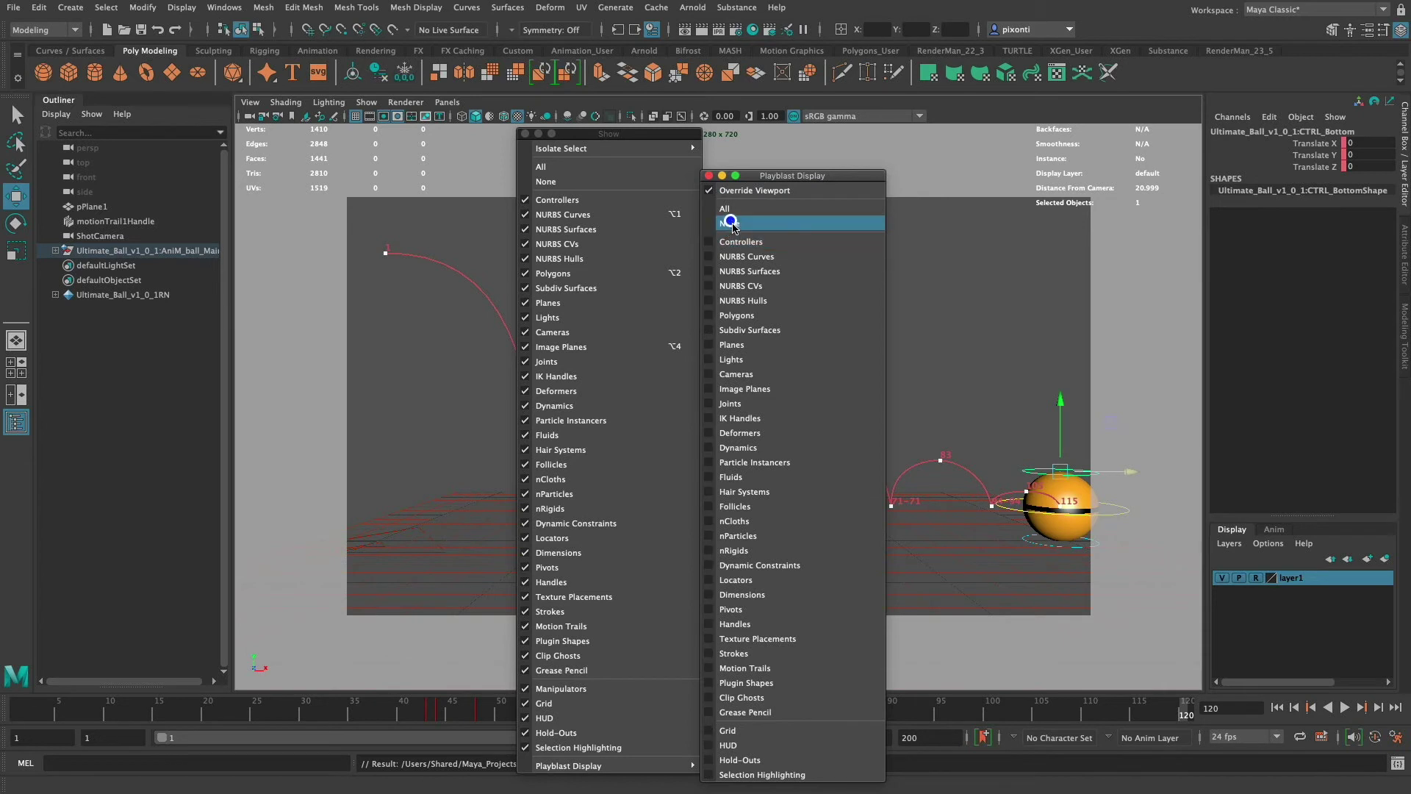
{"action": "left_click", "coordinate": [711, 316]}
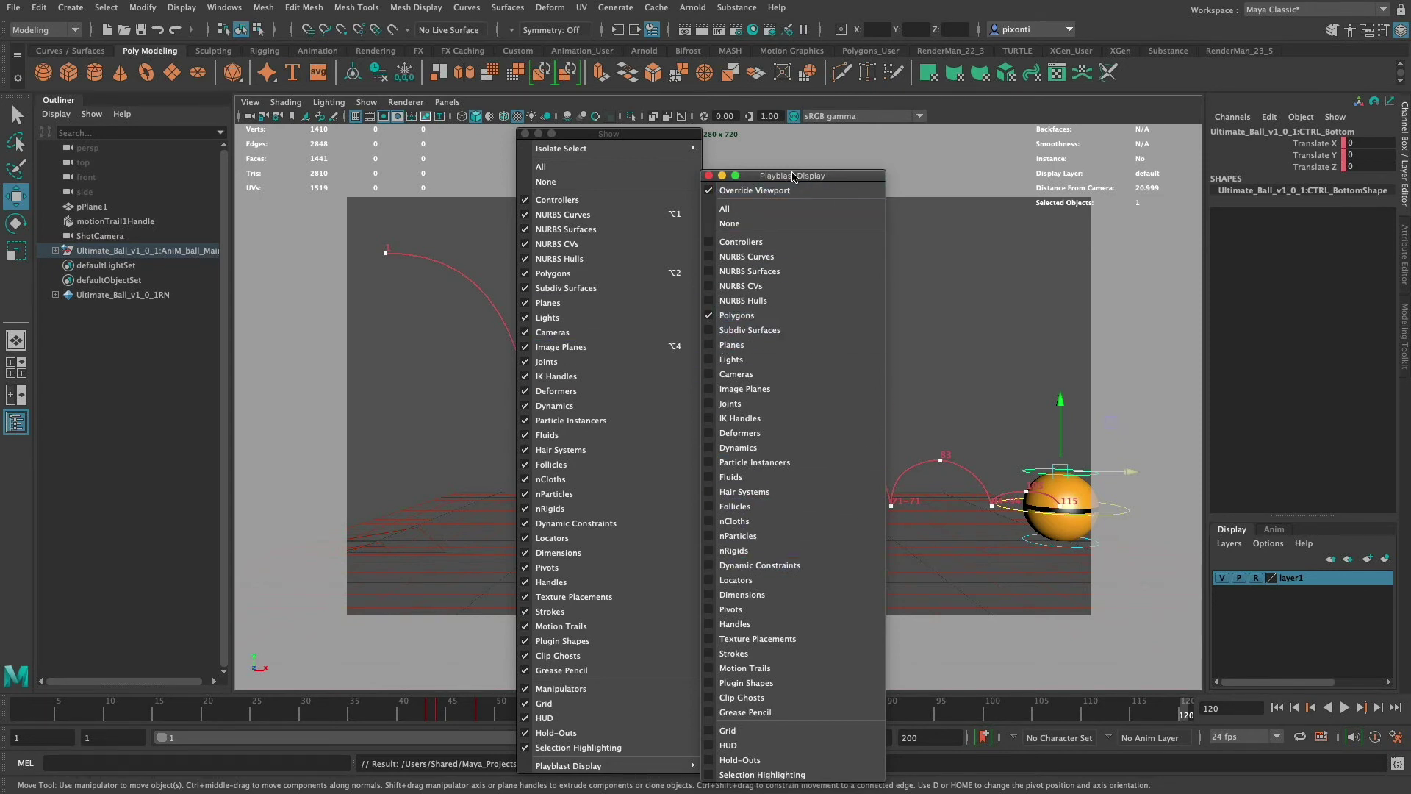
{"action": "left_click", "coordinate": [710, 177]}
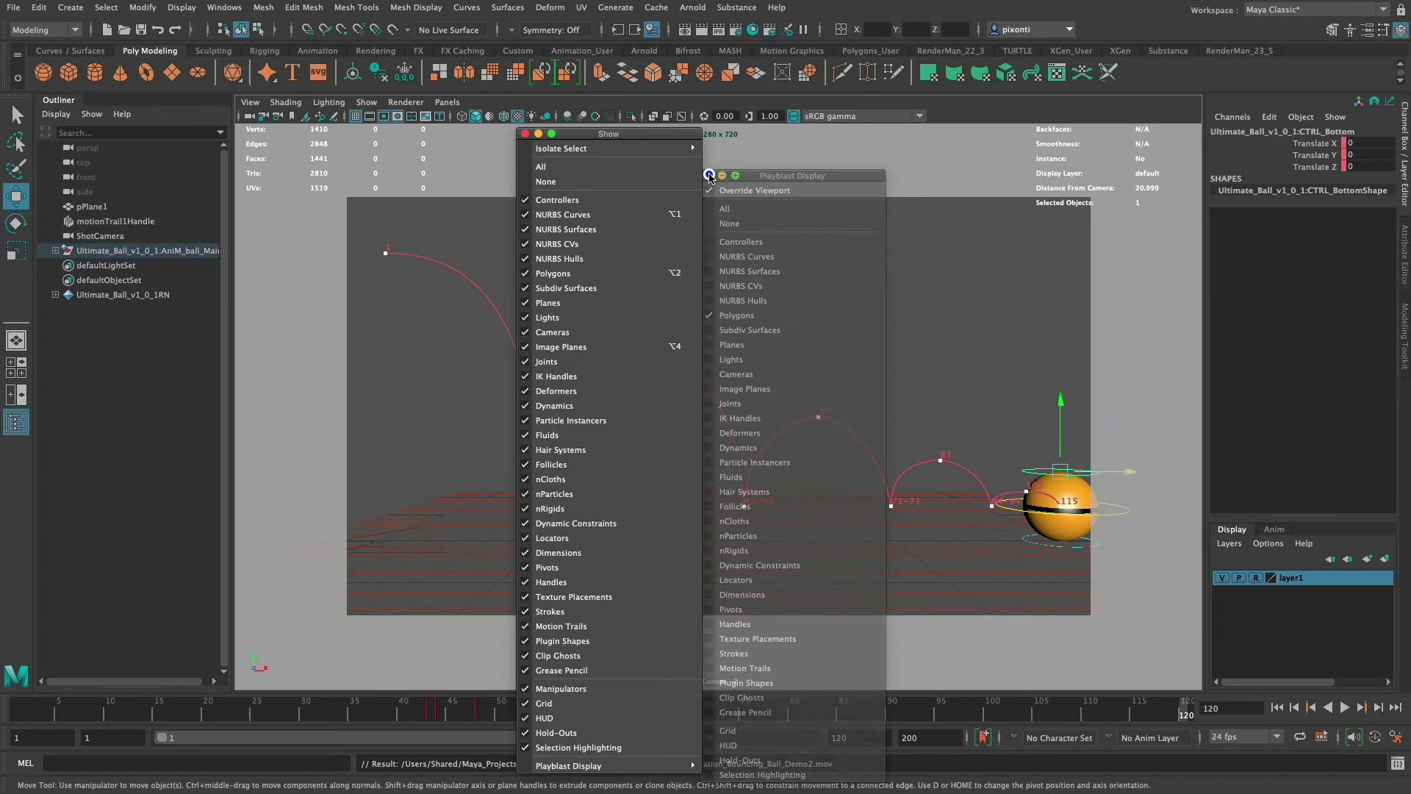
{"action": "left_click", "coordinate": [524, 134]}
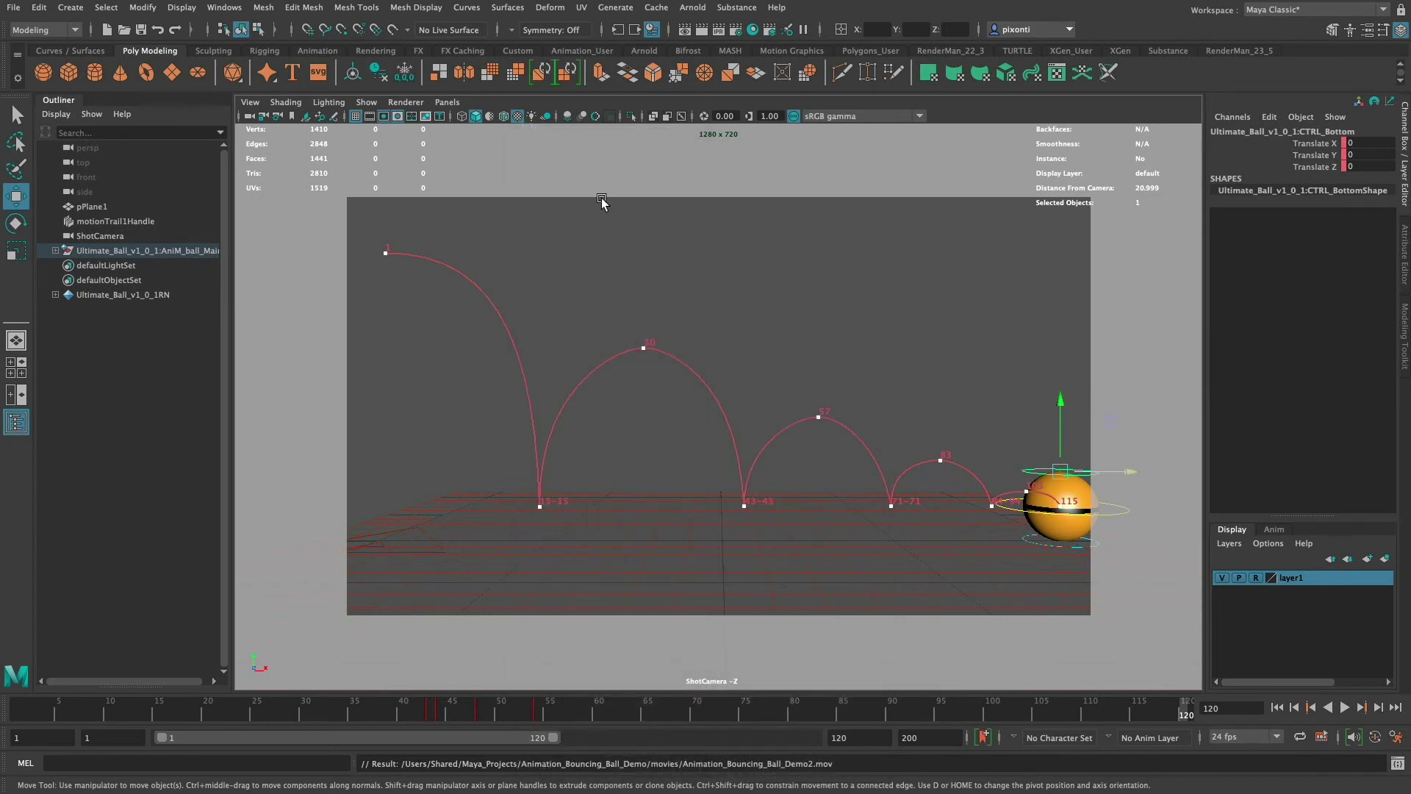
Open the time slider's Playblast options, checking avfoundation/H.264 output to Animation_Bouncing_Ball_Demo2
{"action": "right_click", "coordinate": [703, 706]}
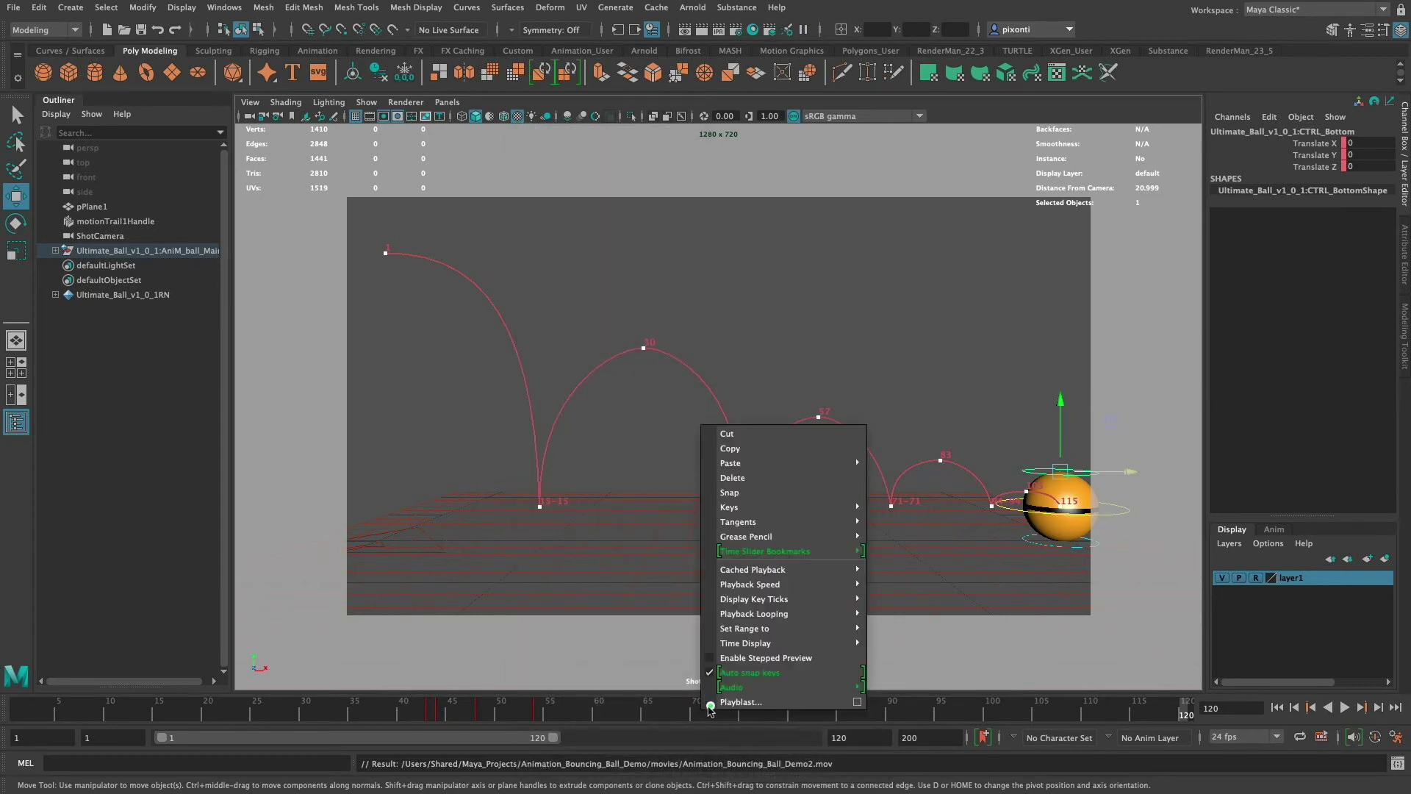
{"action": "left_click", "coordinate": [857, 702]}
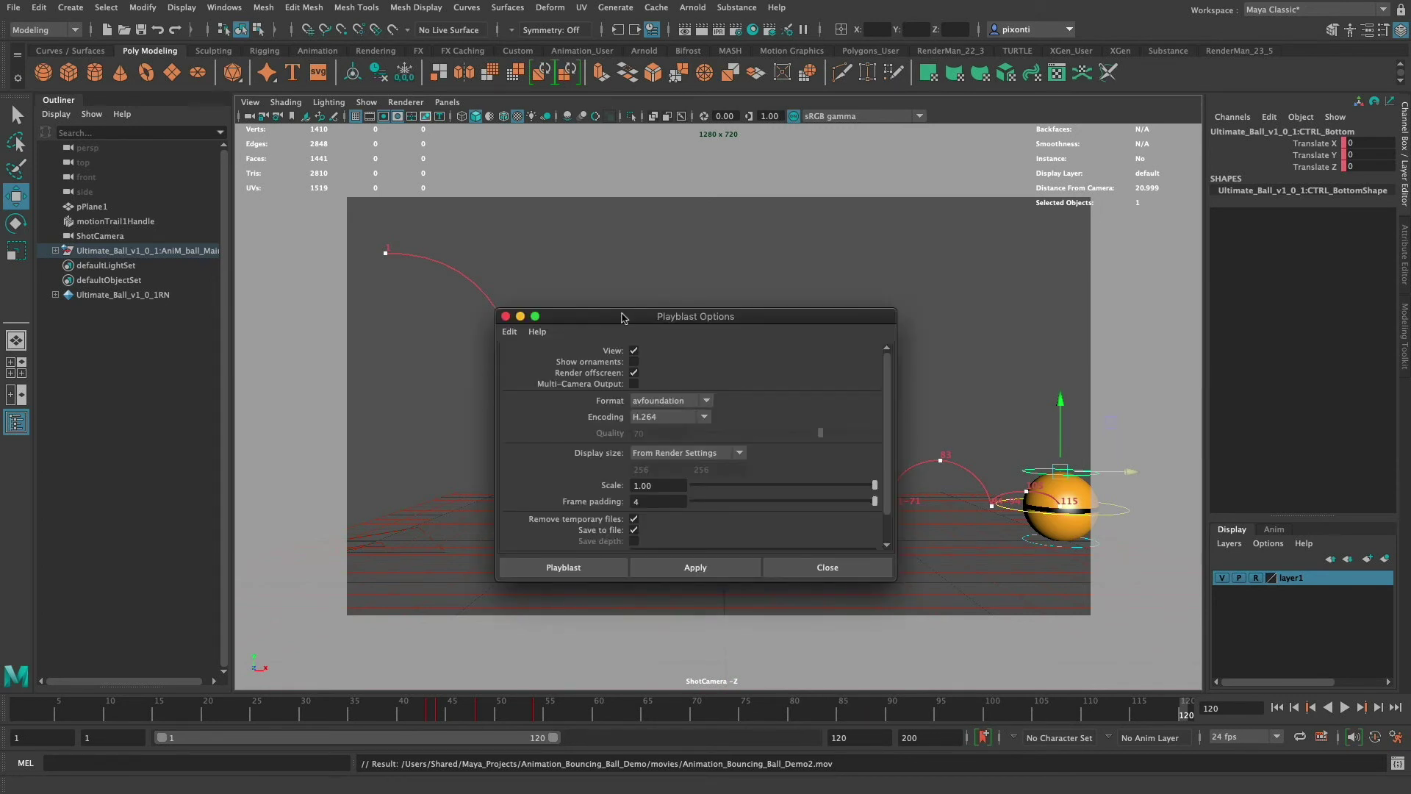
{"action": "mouse_move", "coordinate": [887, 407]}
{"action": "left_mouse_down"}
{"action": "mouse_move", "coordinate": [888, 439]}
{"action": "mouse_move", "coordinate": [890, 388]}
{"action": "left_mouse_up"}
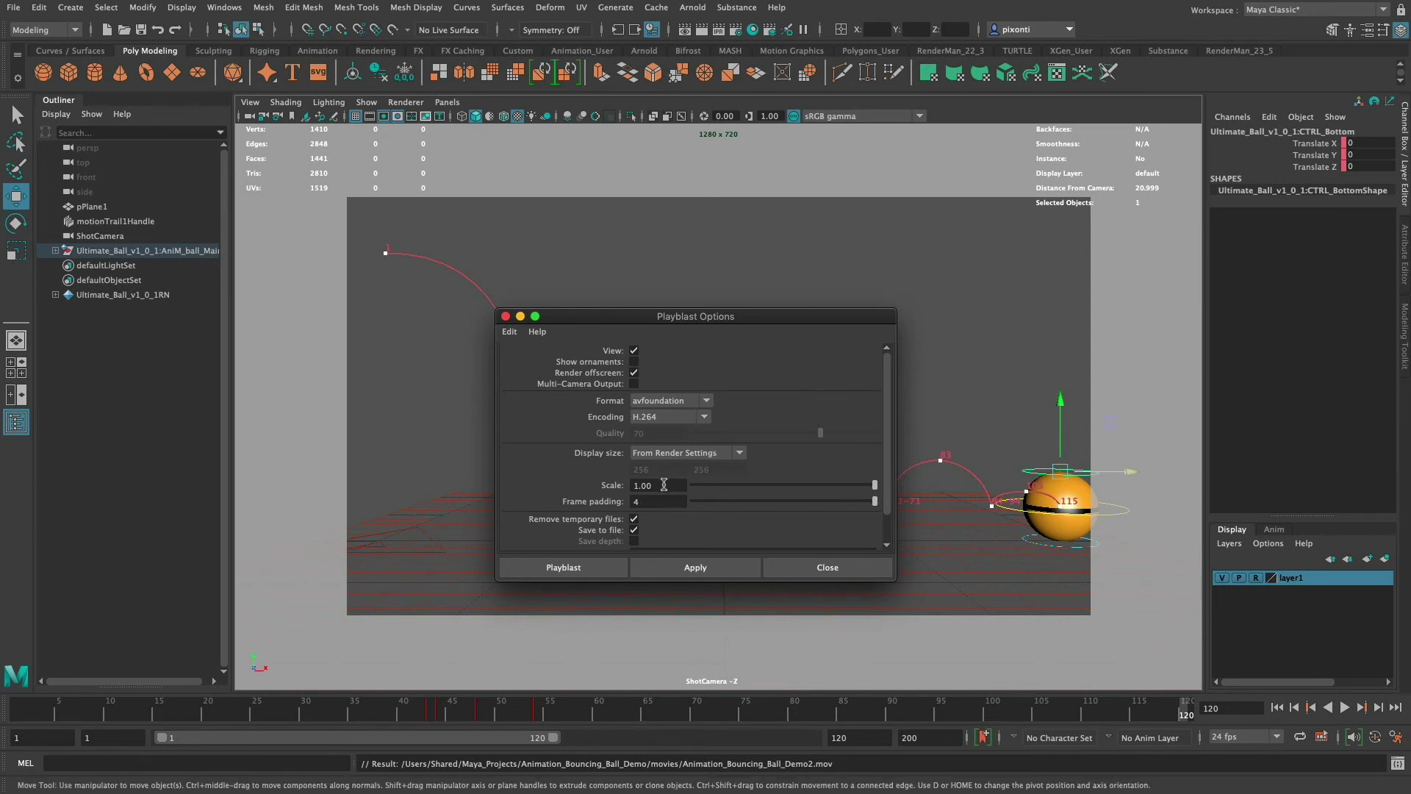
{"action": "scroll", "coordinate": [892, 455], "scroll_direction": "down", "scroll_amount": 2}
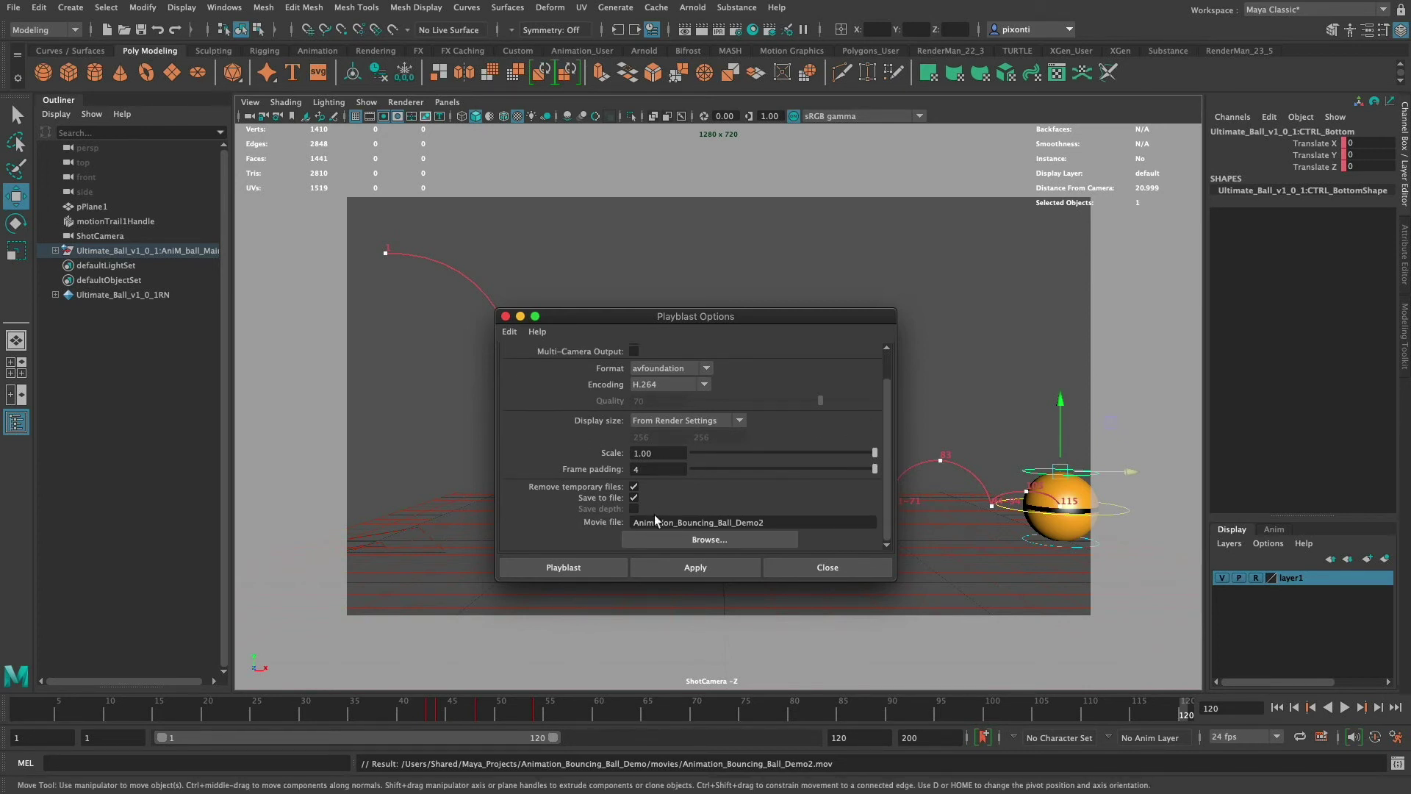
Record the polygons-only playblast movie, review the preview, then return to Maya
{"action": "left_click", "coordinate": [589, 567]}
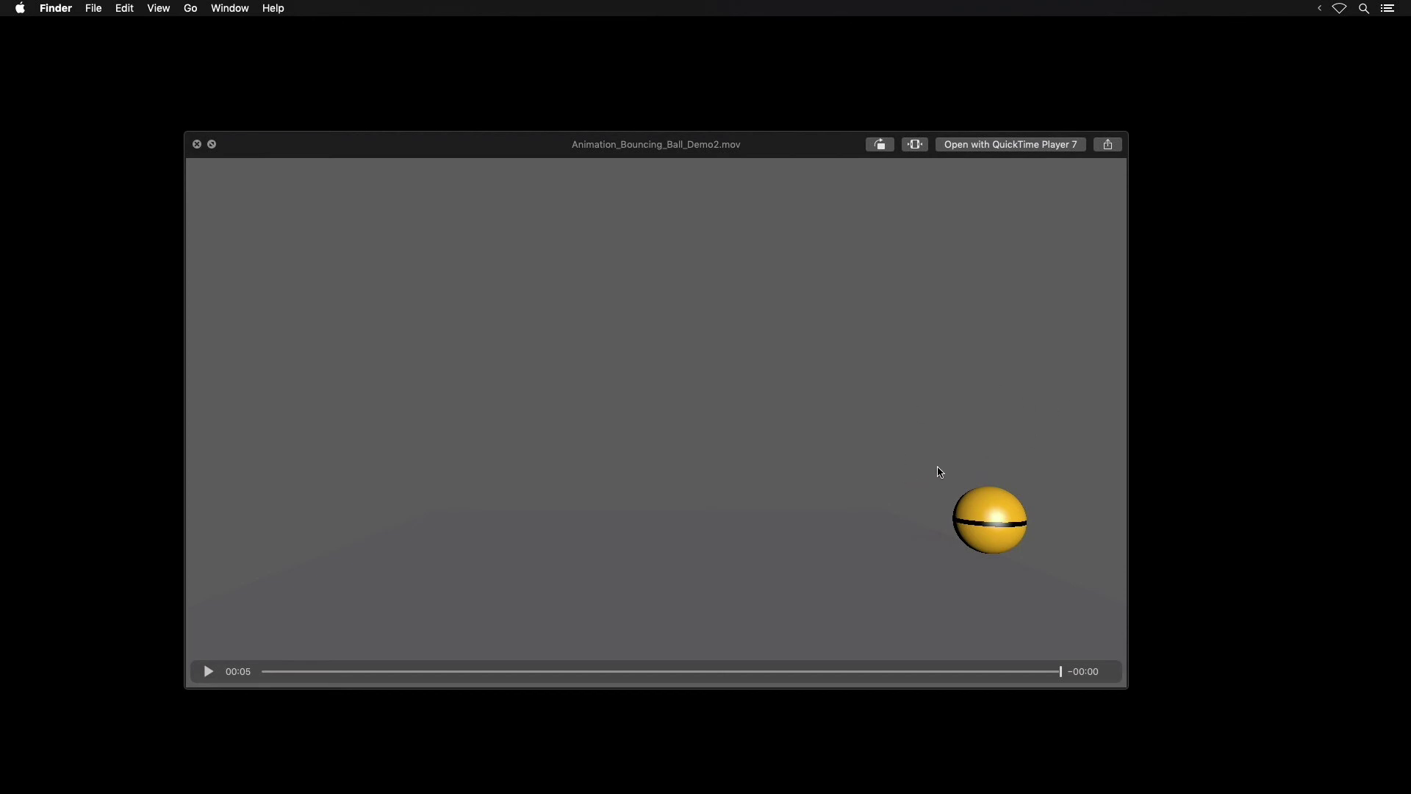
{"action": "key", "text": "ctrl+Right"}
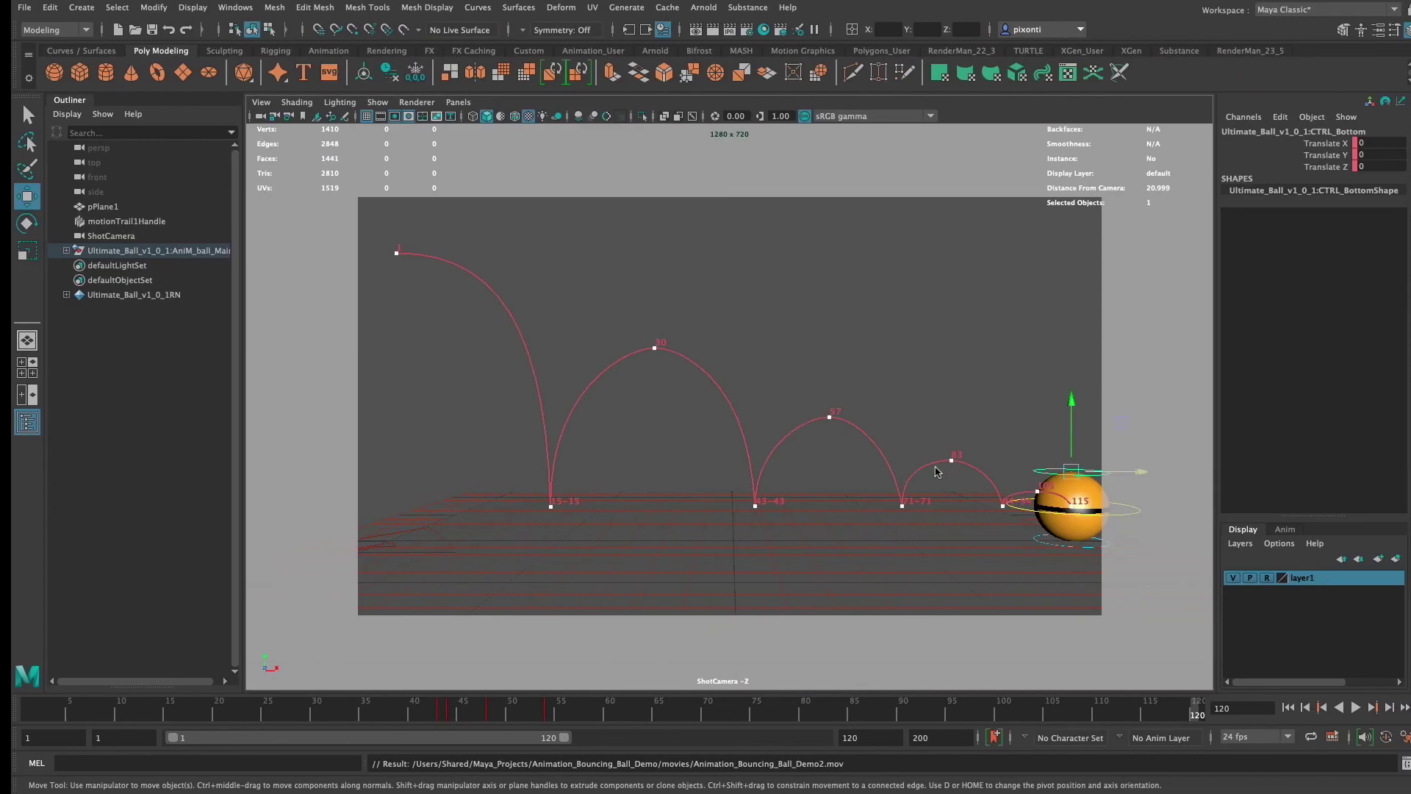
{"action": "left_click", "coordinate": [366, 102]}
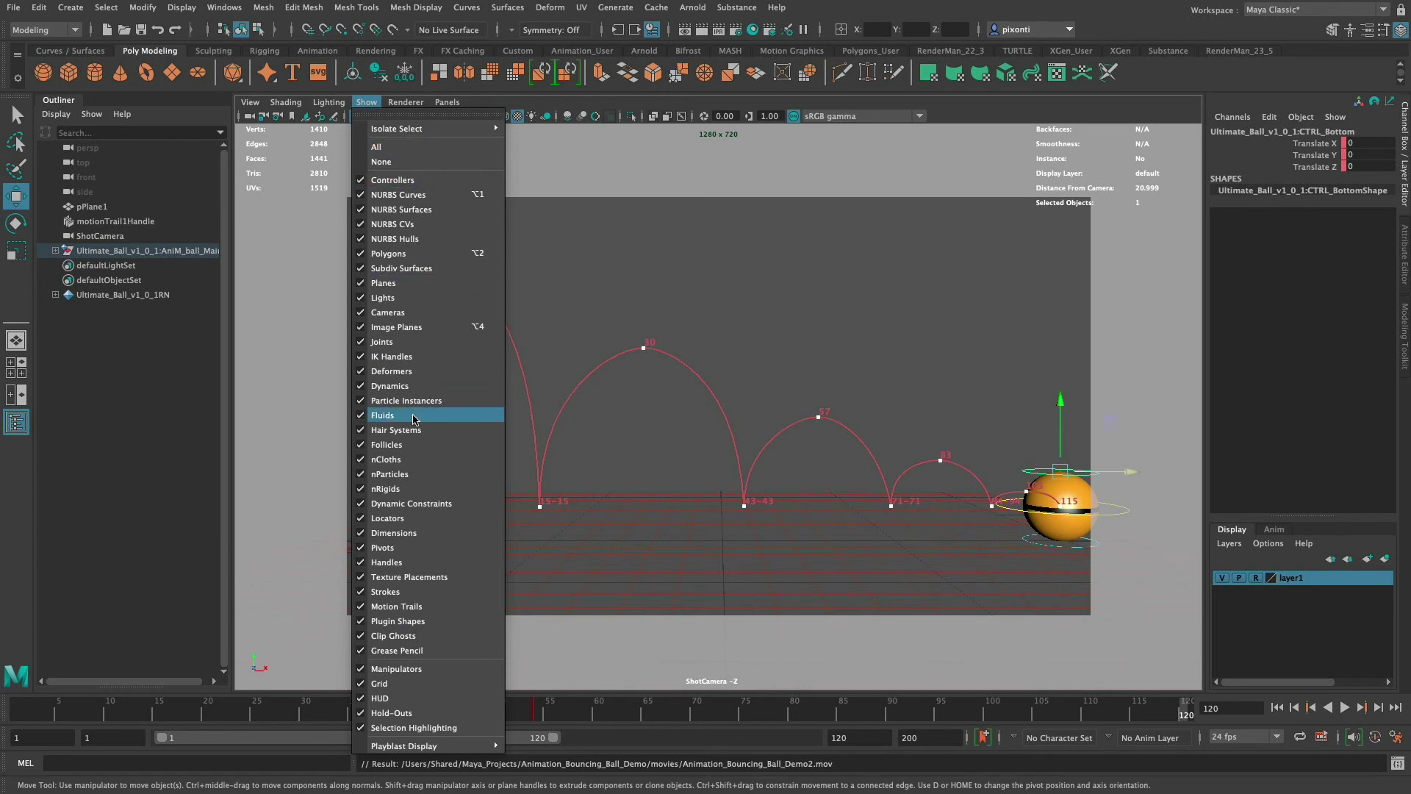
{"action": "mouse_move", "coordinate": [441, 745]}
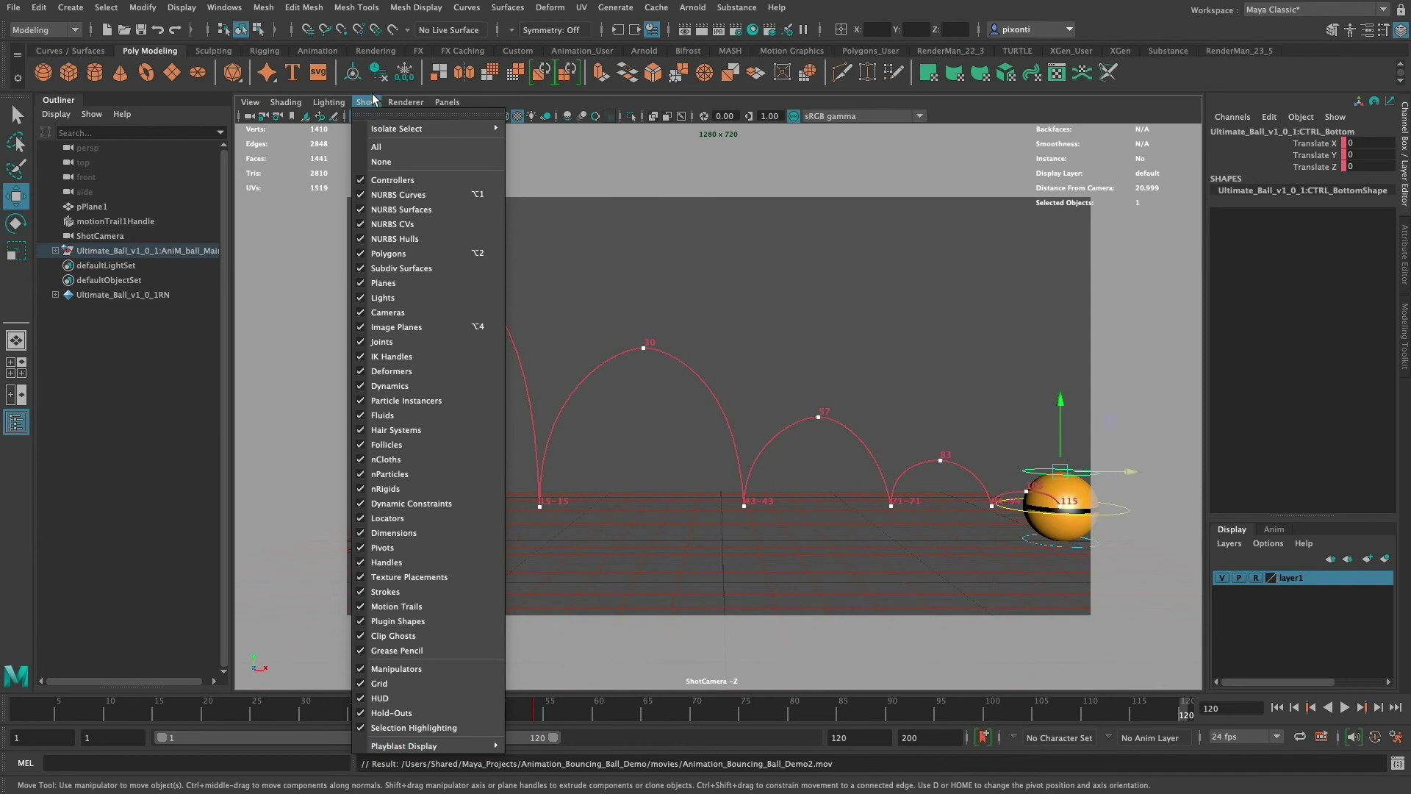
{"action": "left_click", "coordinate": [637, 141]}
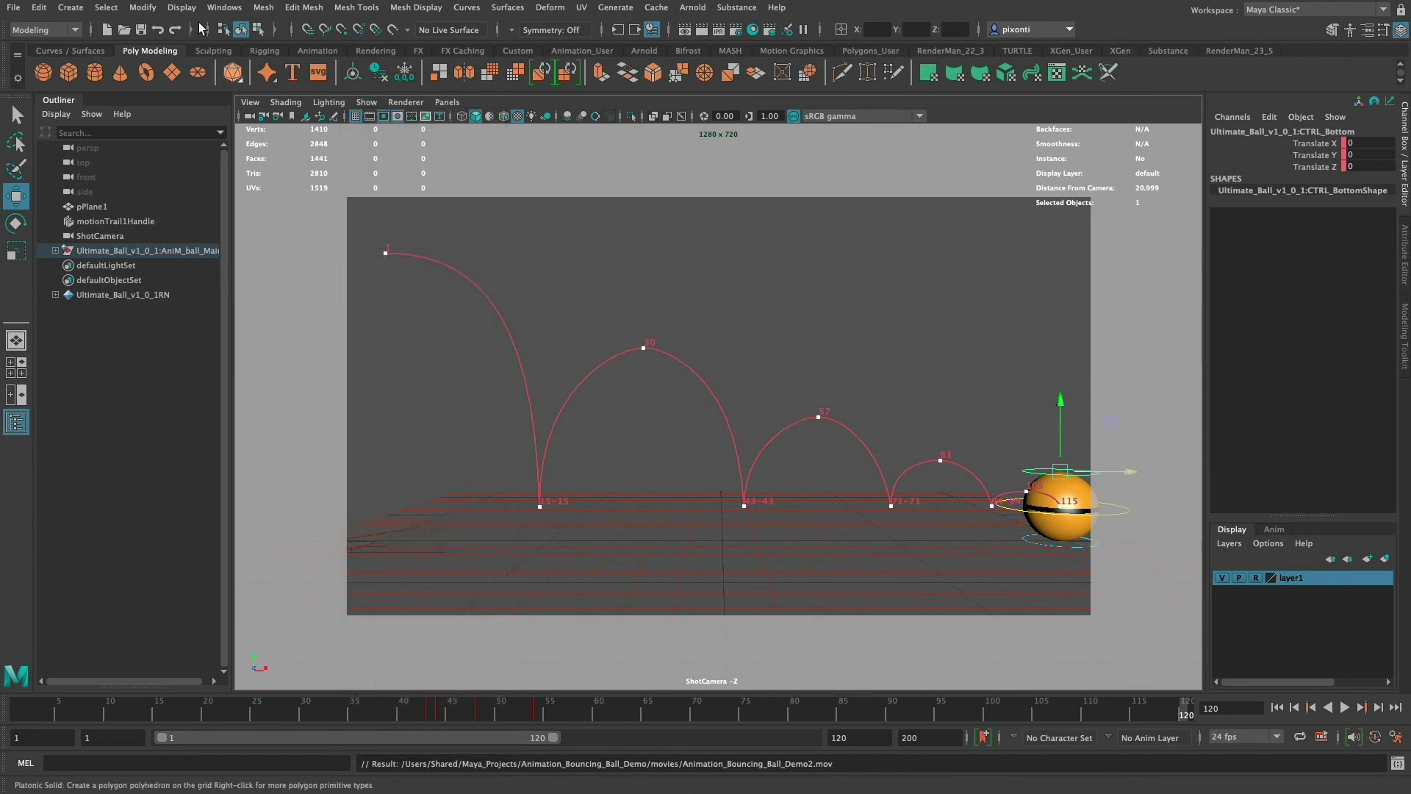
{"action": "left_click", "coordinate": [224, 8]}
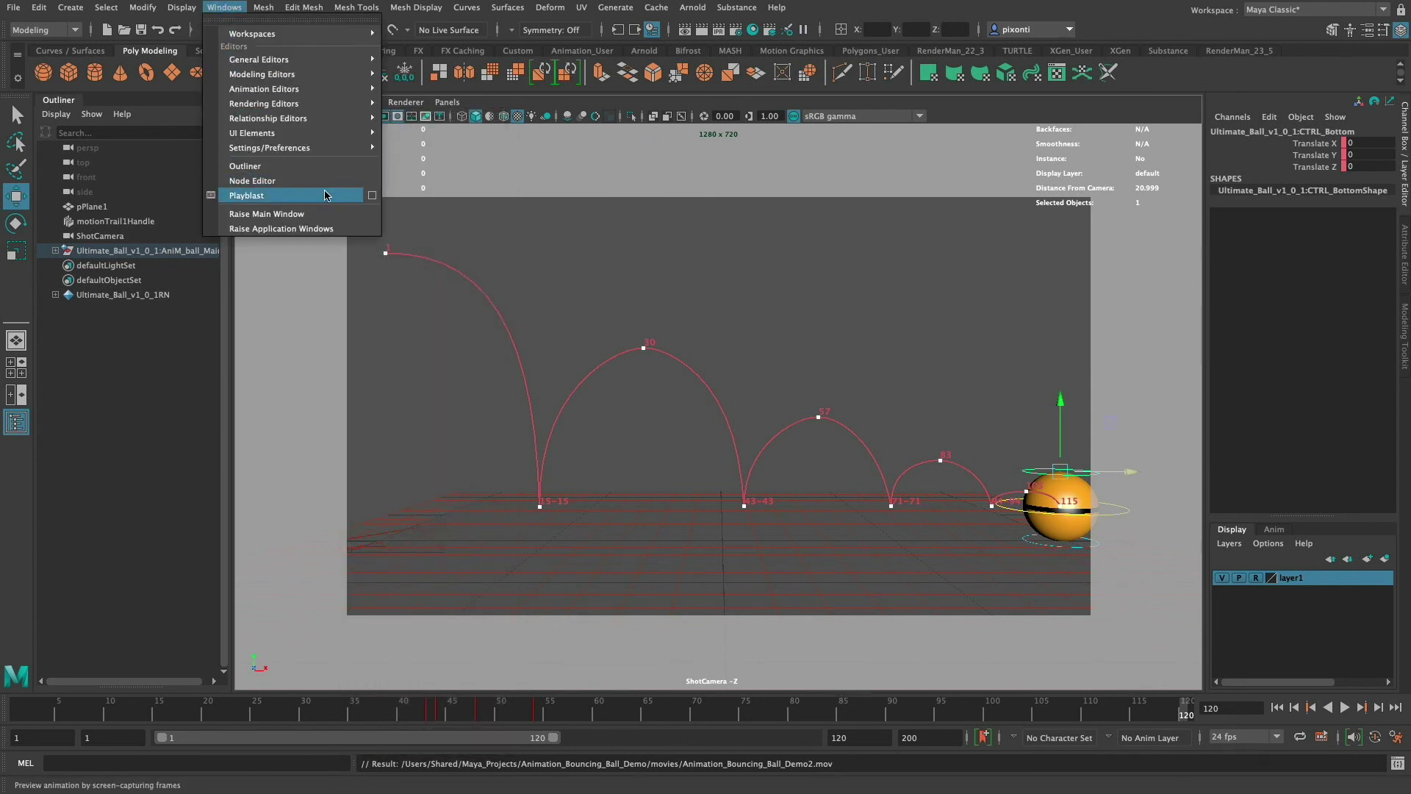
{"action": "left_click", "coordinate": [372, 195]}
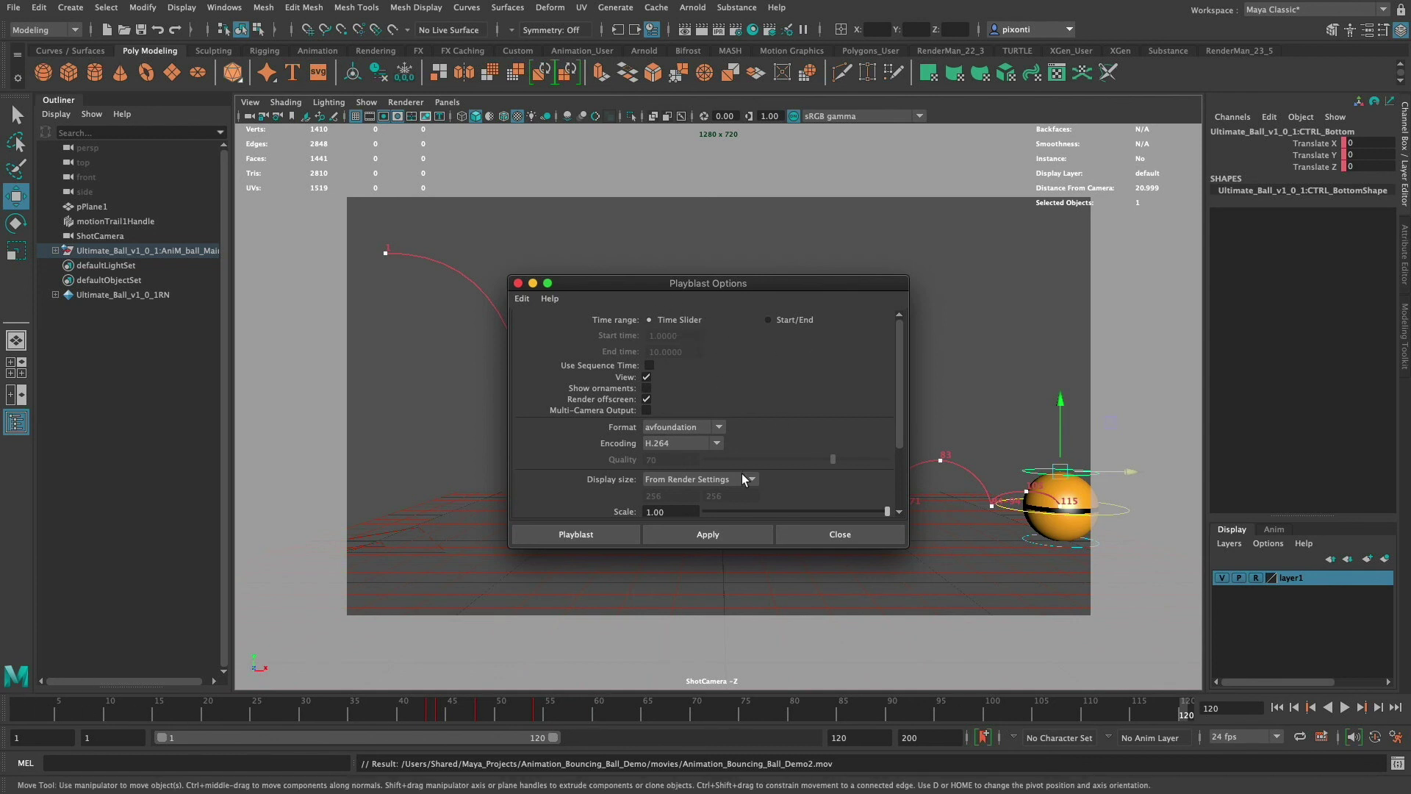
{"action": "left_click", "coordinate": [770, 320]}
{"action": "left_click", "coordinate": [647, 335]}
{"action": "left_click", "coordinate": [647, 351]}
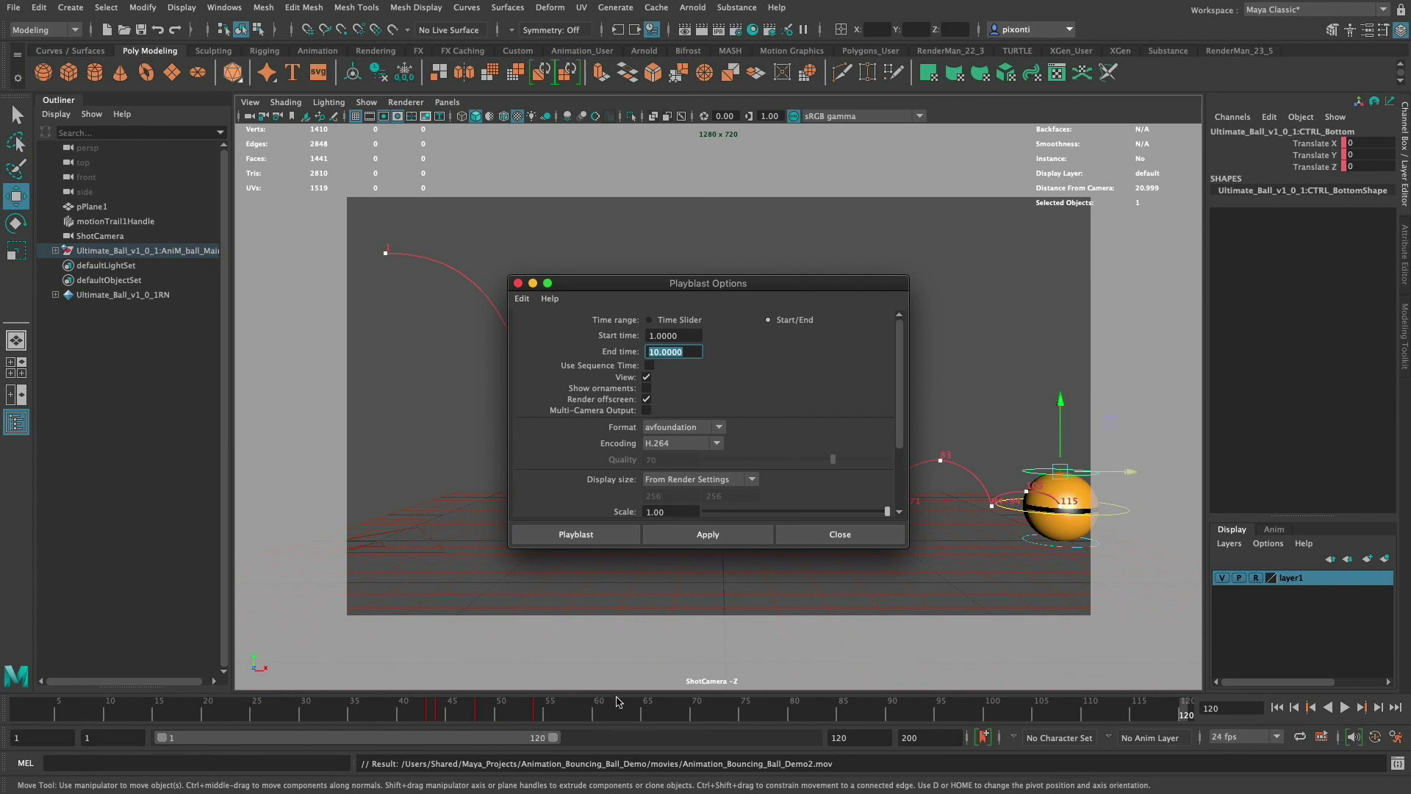
{"action": "left_click", "coordinate": [650, 320]}
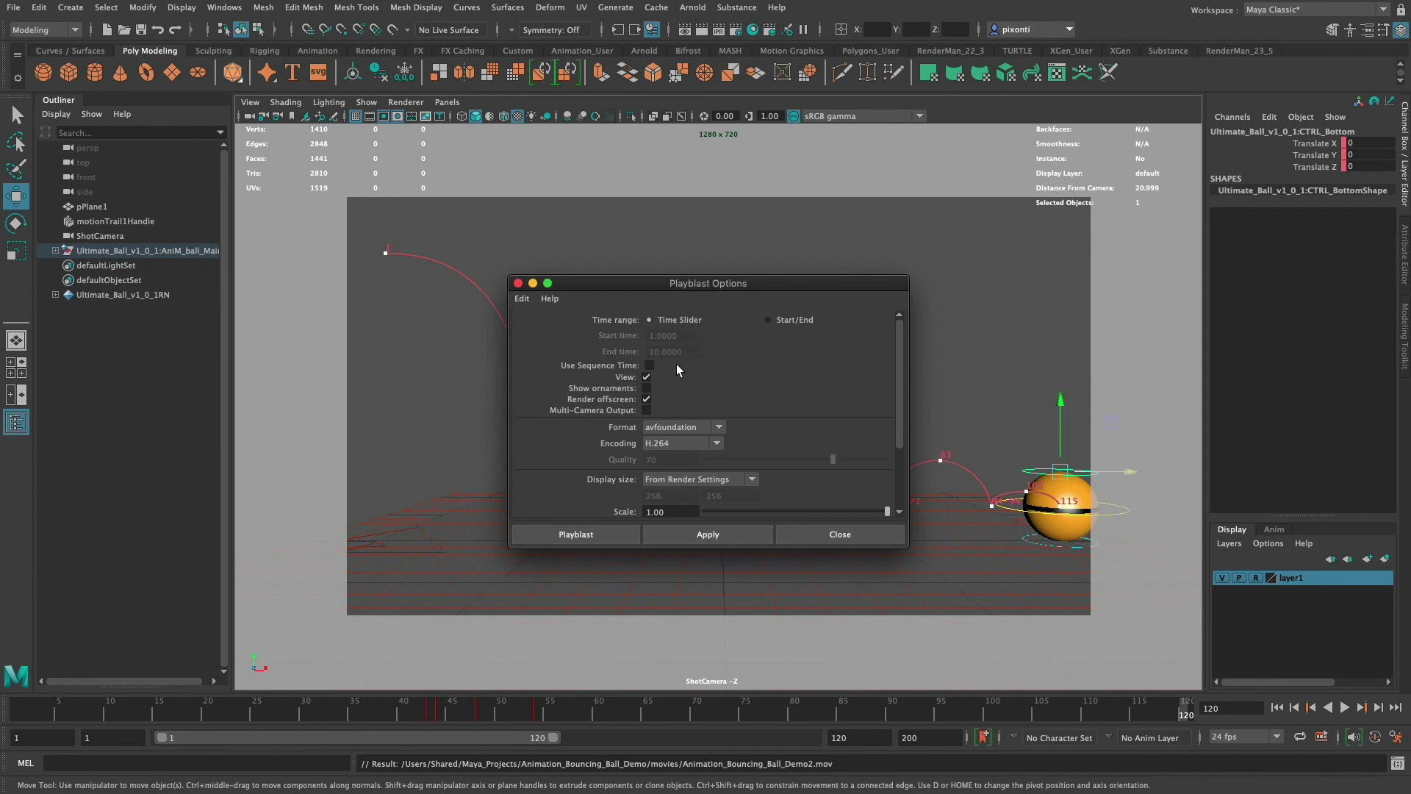
{"action": "right_click", "coordinate": [719, 709]}
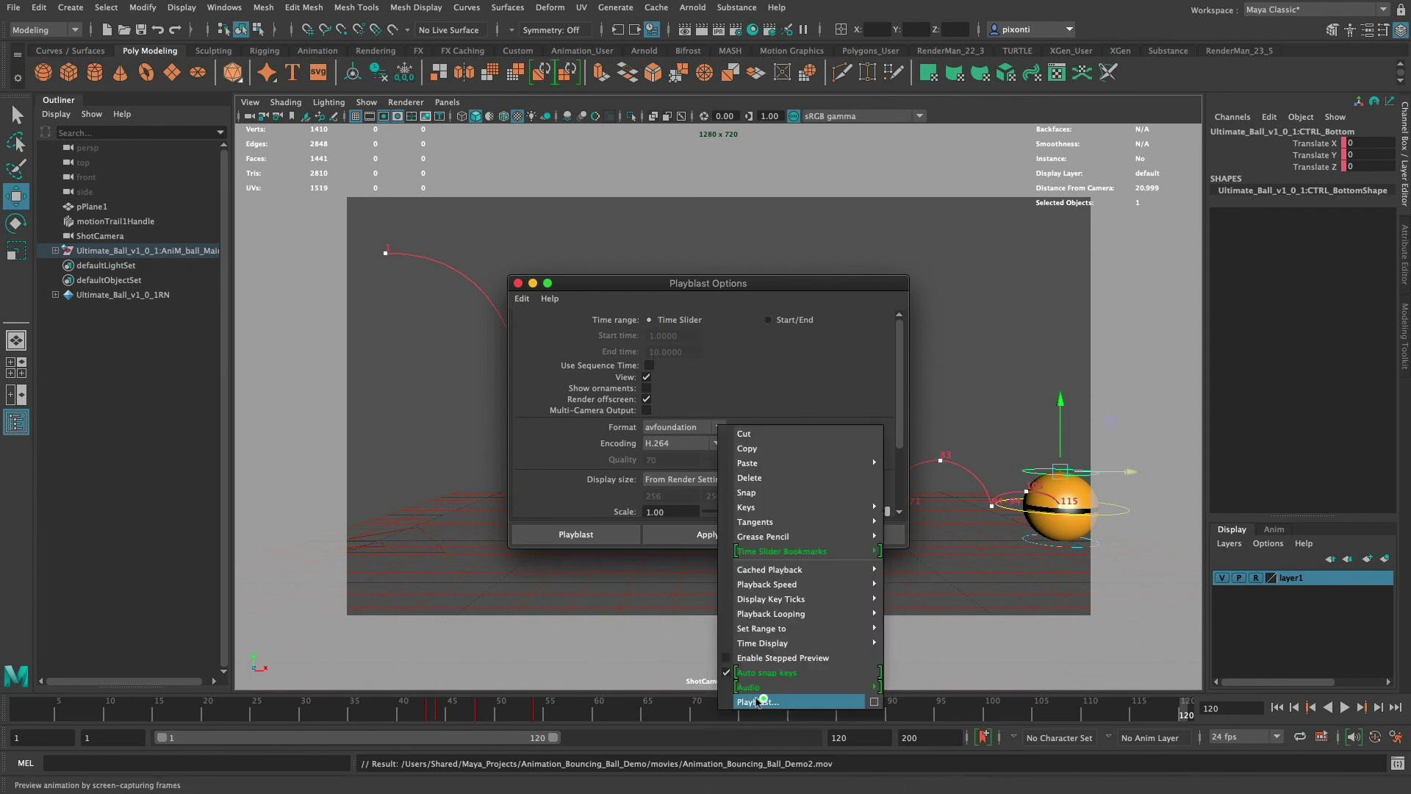
{"action": "left_click", "coordinate": [883, 702]}
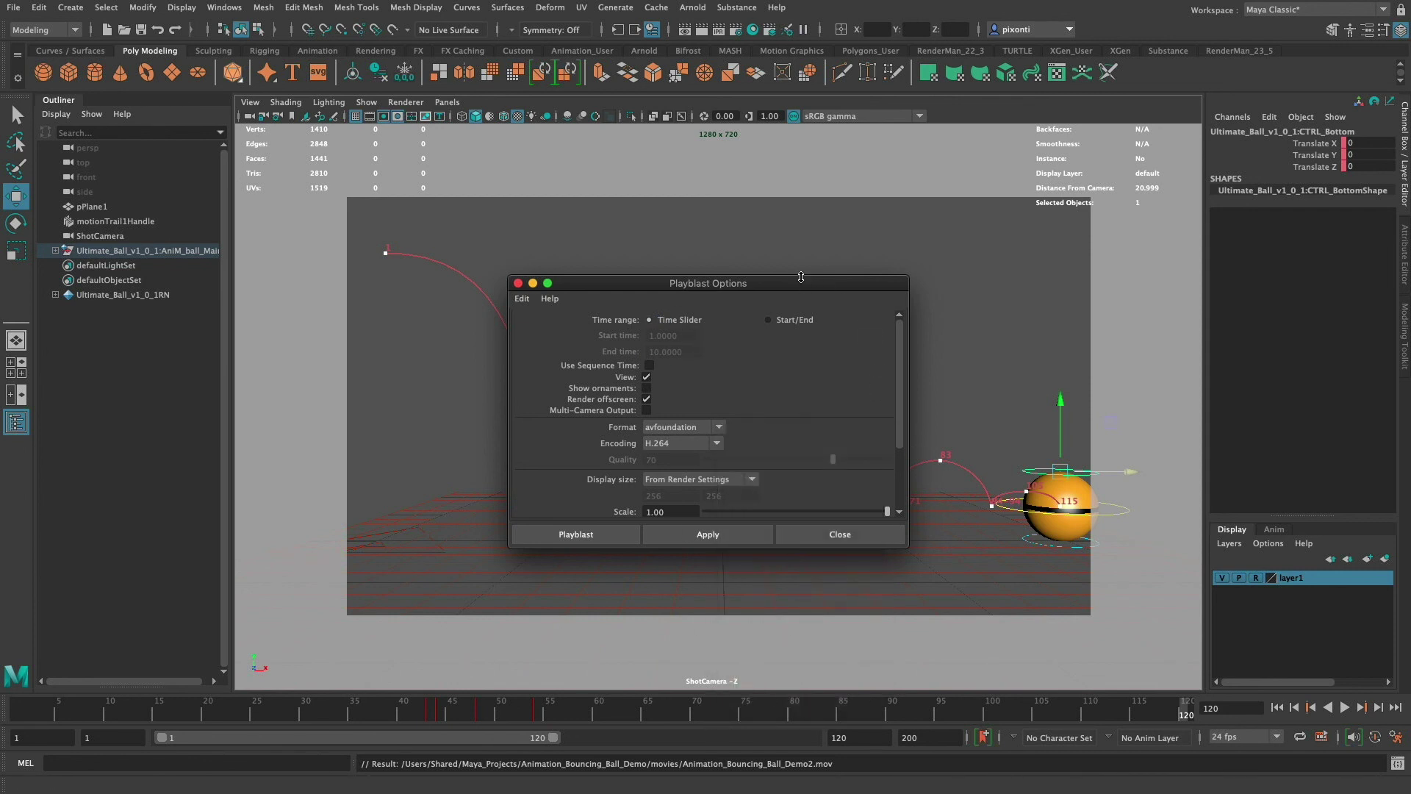
{"action": "left_click_drag", "start_coordinate": [809, 285], "coordinate": [821, 260]}
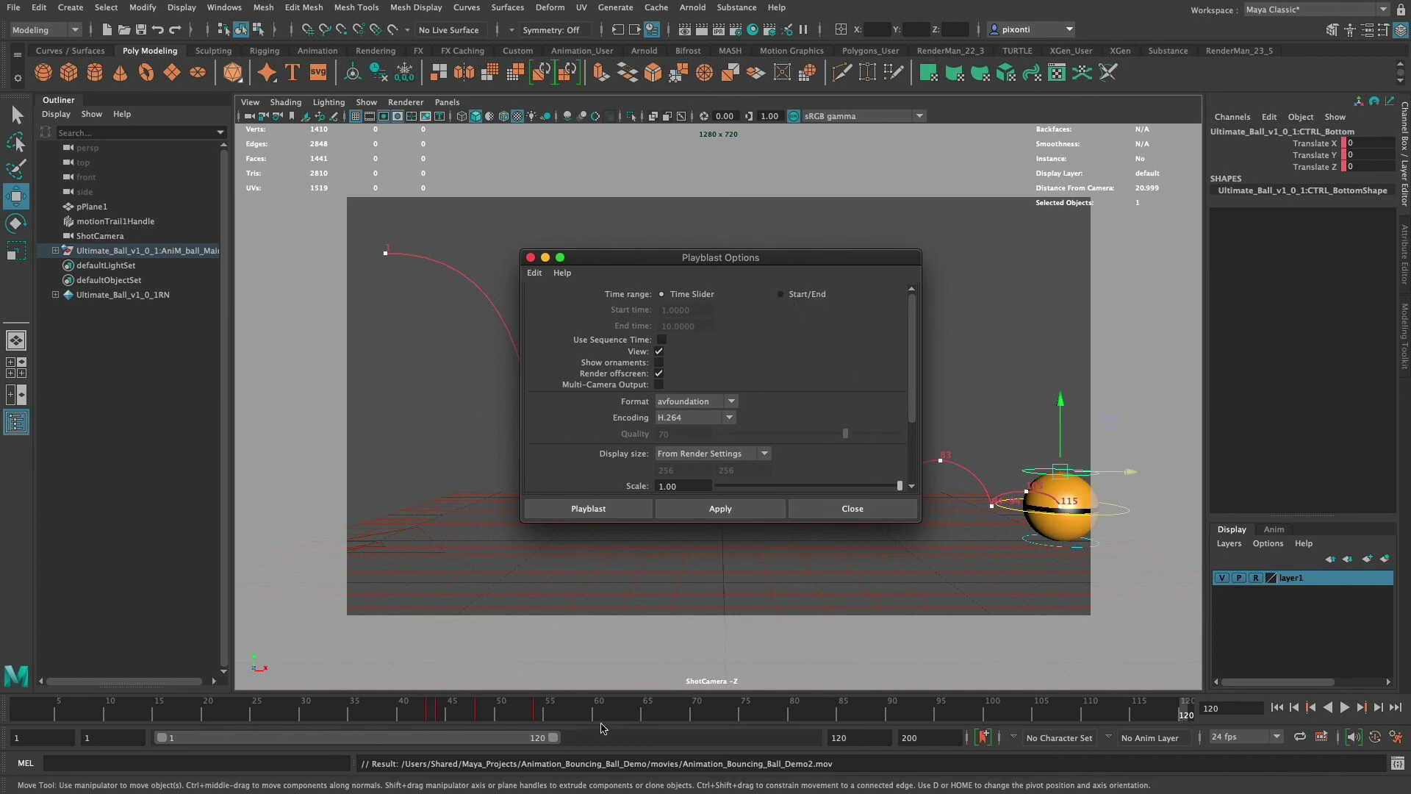
{"action": "left_click_drag", "start_coordinate": [912, 388], "coordinate": [915, 306]}
{"action": "left_click", "coordinate": [530, 258]}
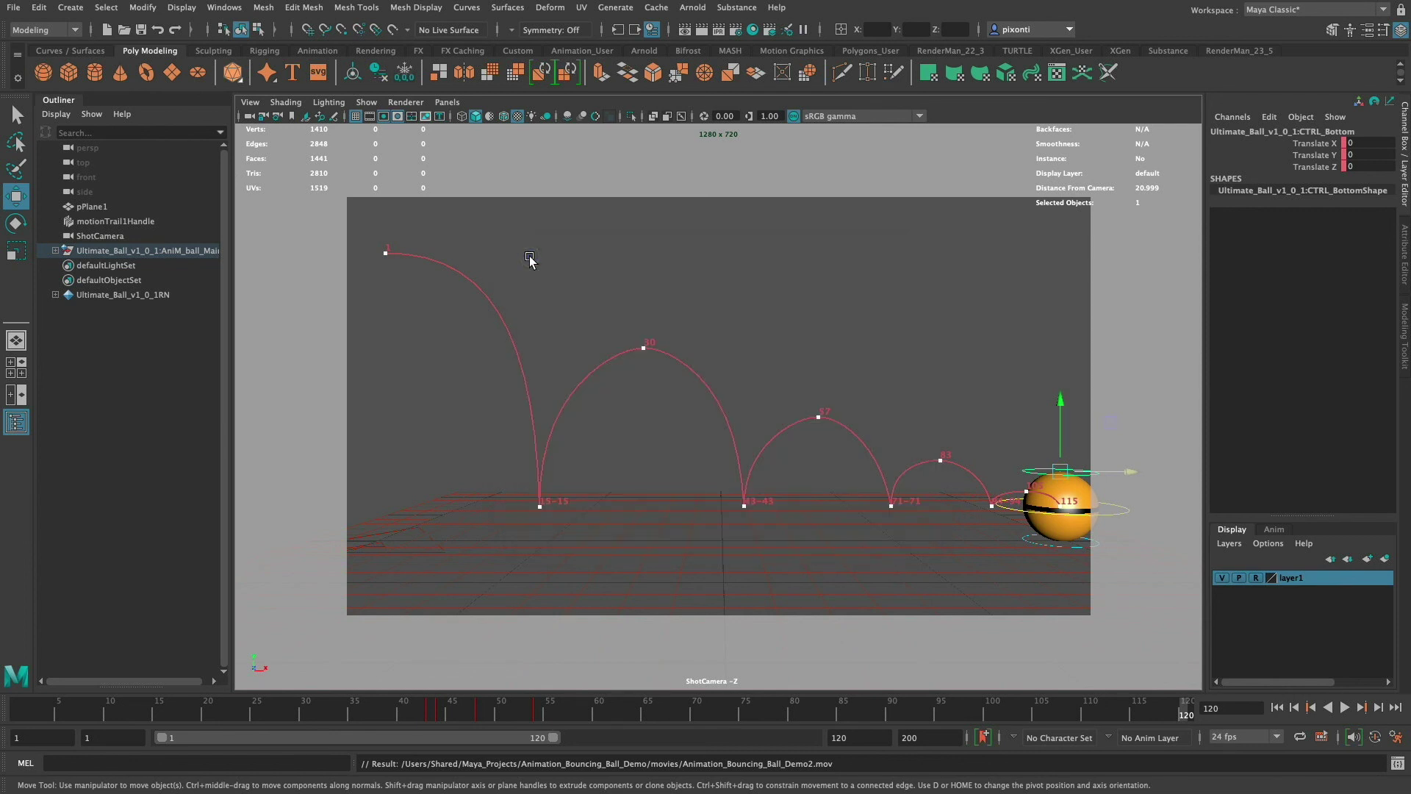